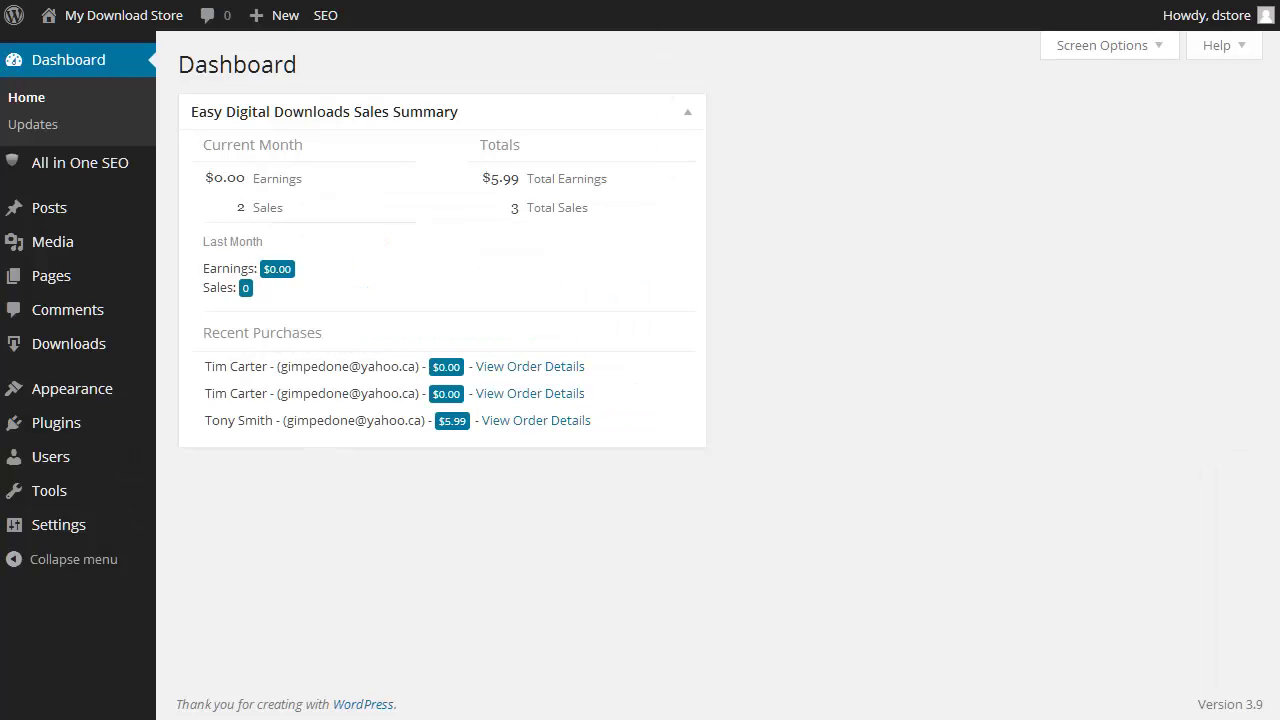
Search for 'email users', then install and activate the Email Users 4.6.7 plugin
{"action": "mouse_move", "coordinate": [76, 430]}
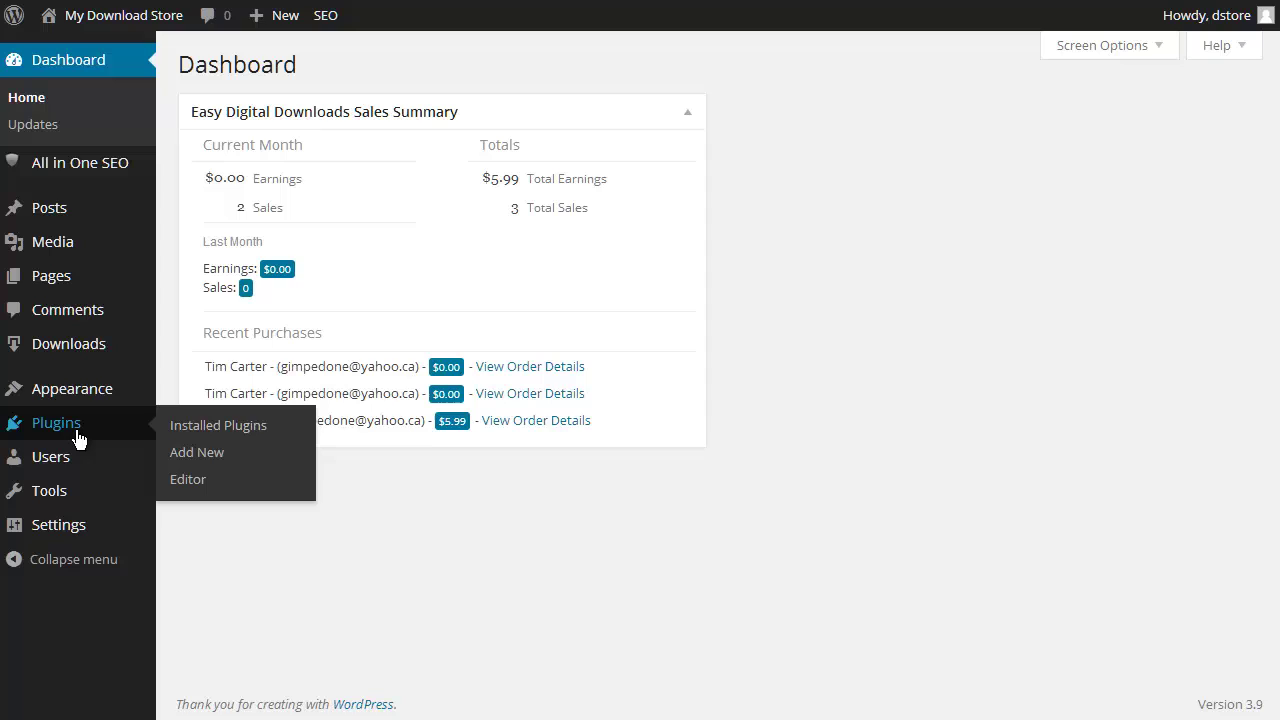
{"action": "left_click", "coordinate": [220, 453]}
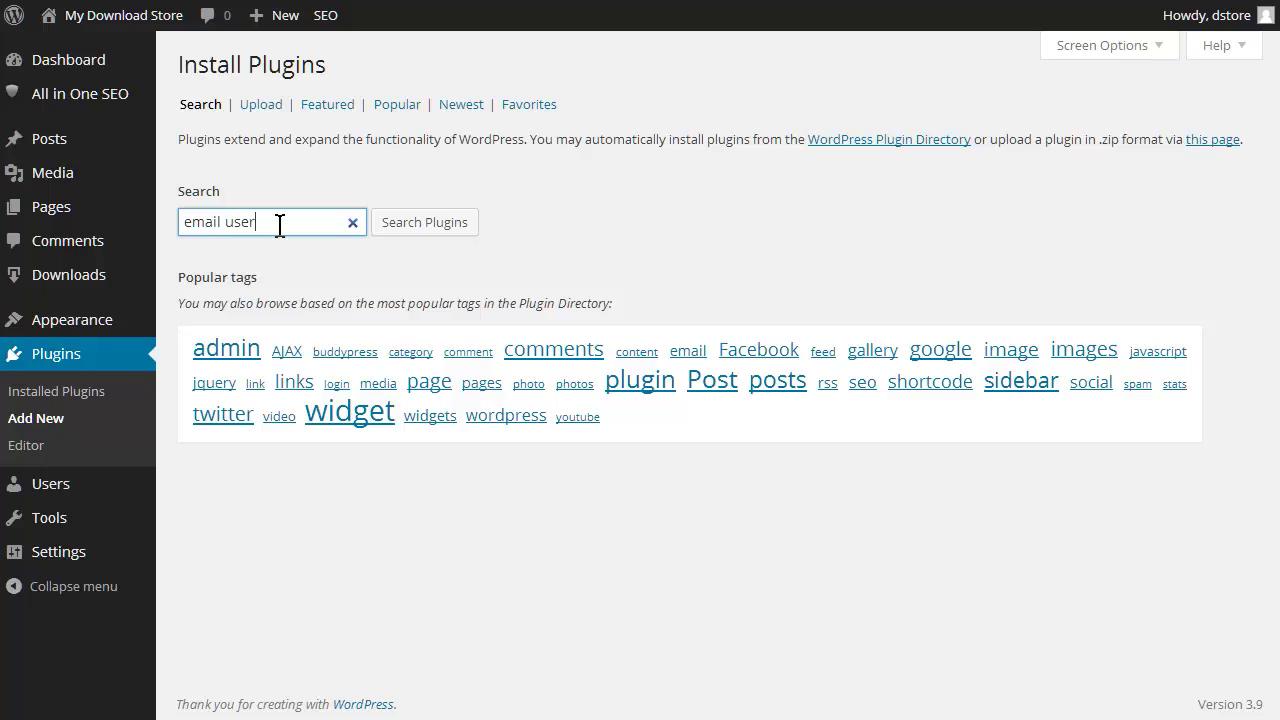
{"action": "type", "text": "s"}
{"action": "key", "text": "Return"}
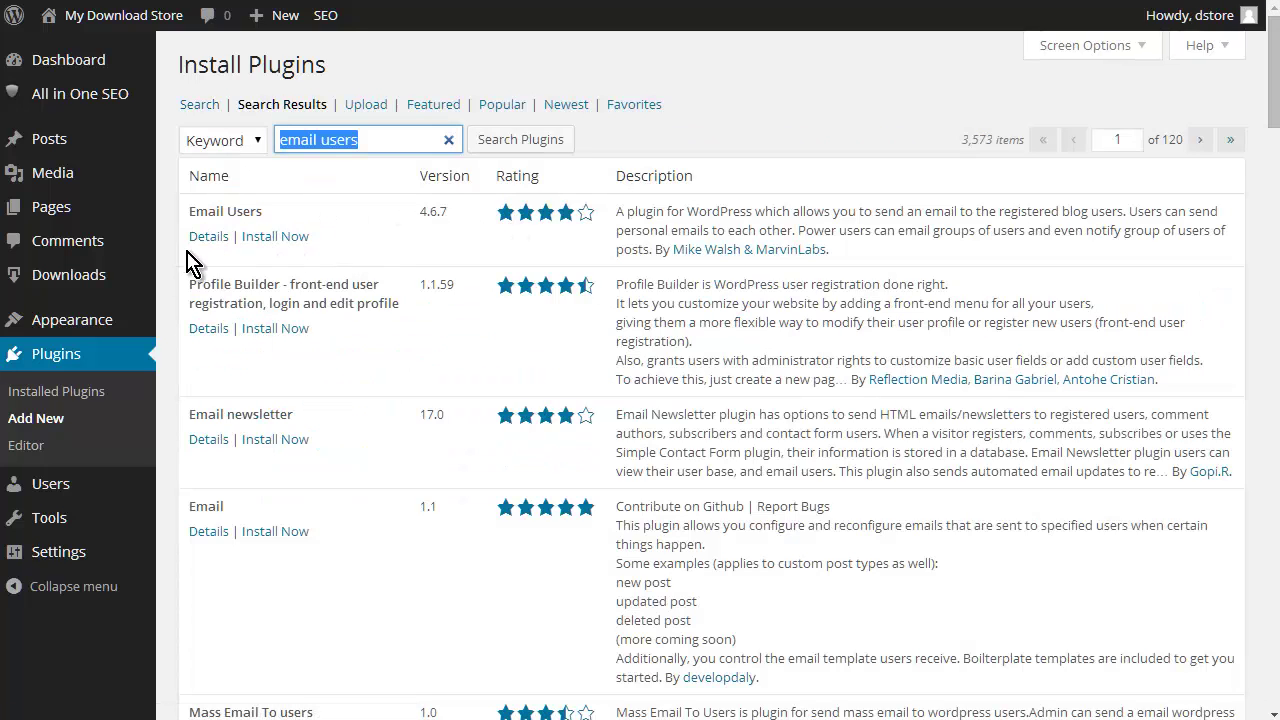
{"action": "left_click", "coordinate": [276, 237]}
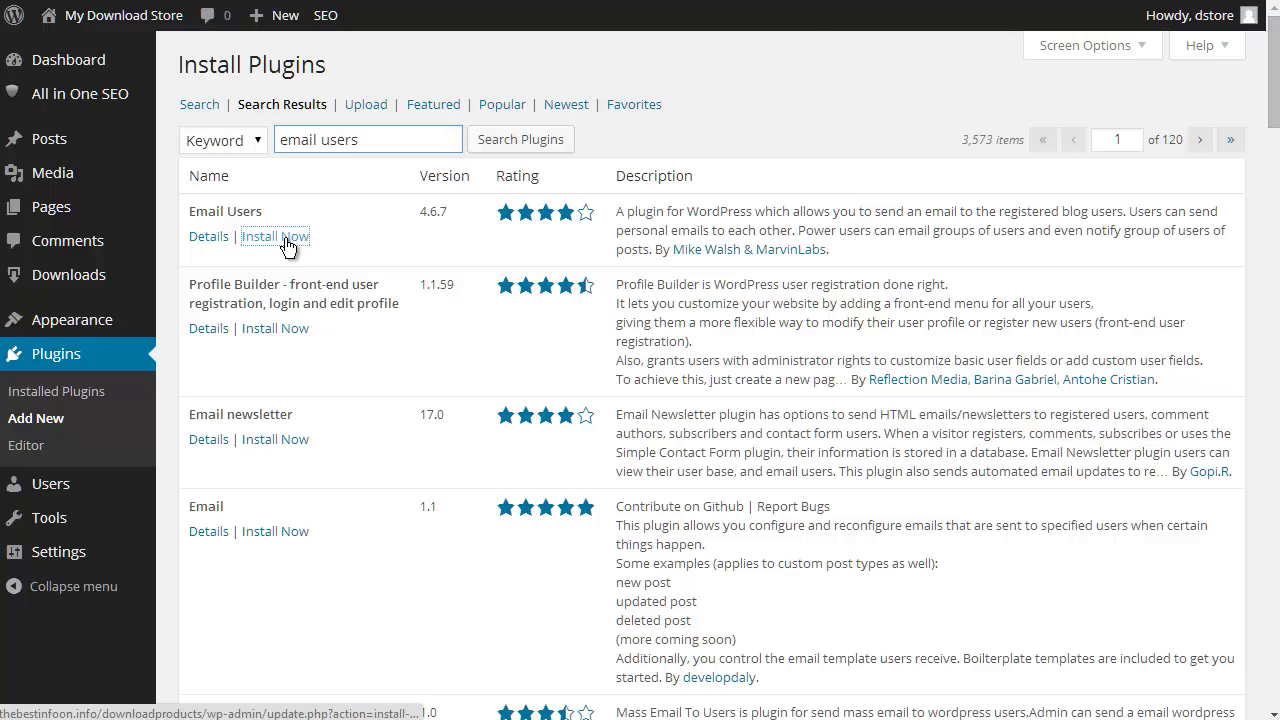
{"action": "left_click", "coordinate": [677, 81]}
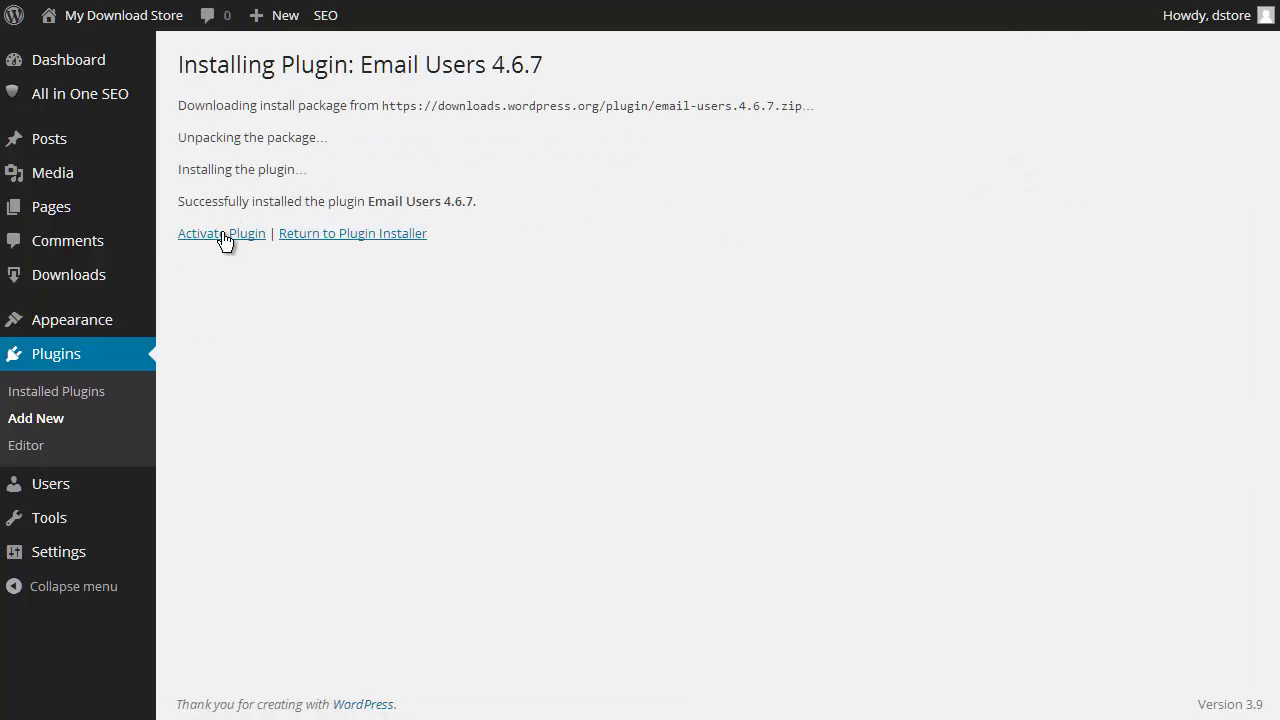
{"action": "left_click", "coordinate": [222, 237]}
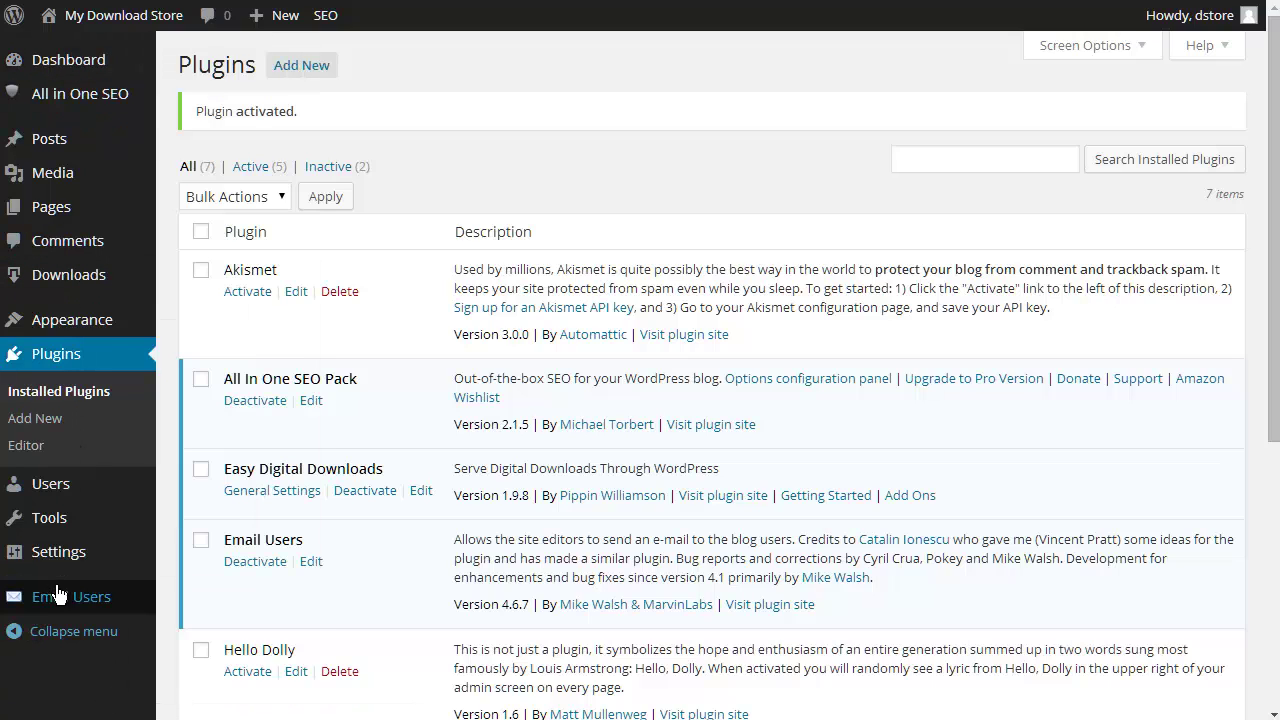
Open Email Users User Settings and review the Bulk Actions notification and mass email options
{"action": "mouse_move", "coordinate": [66, 606]}
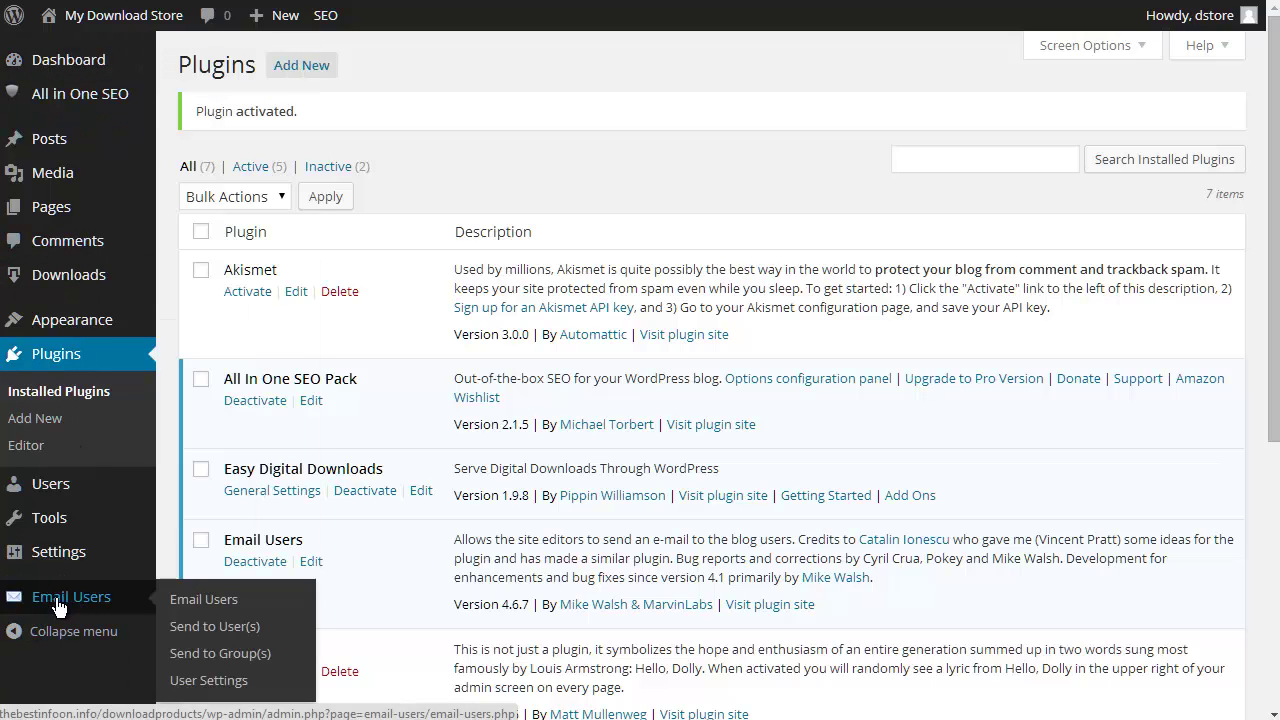
{"action": "left_click", "coordinate": [208, 681]}
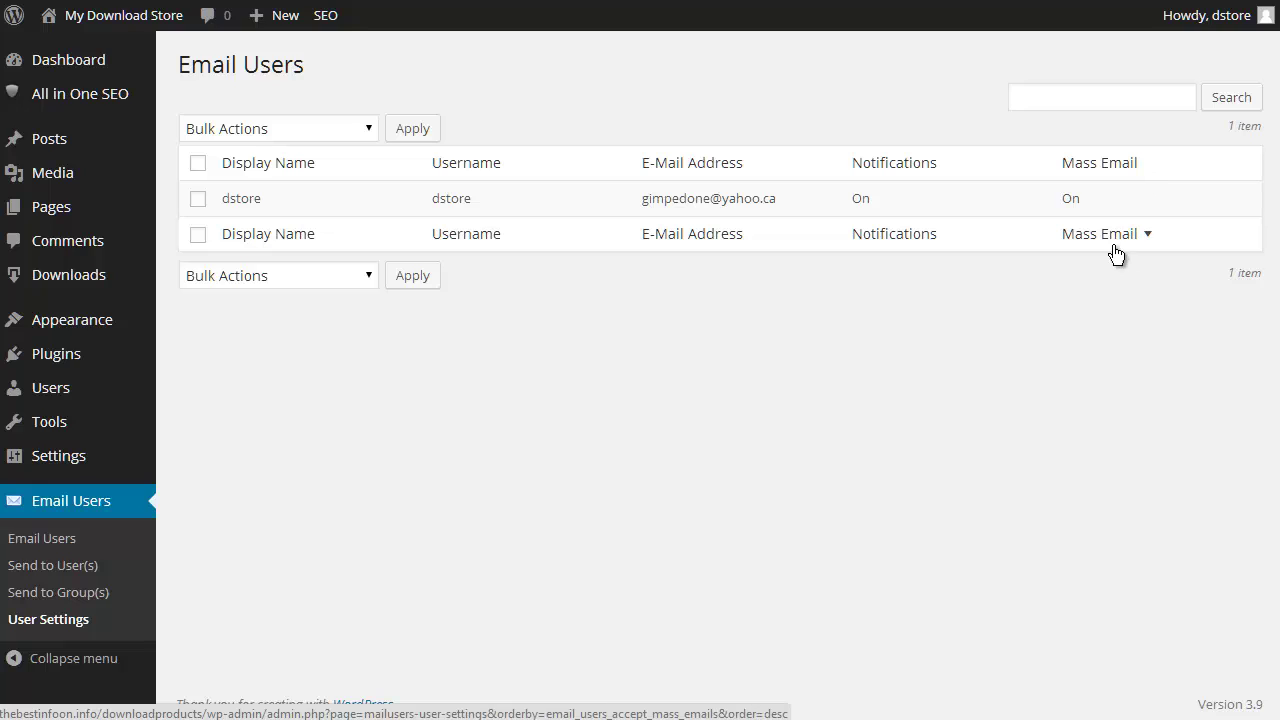
{"action": "left_click", "coordinate": [368, 278]}
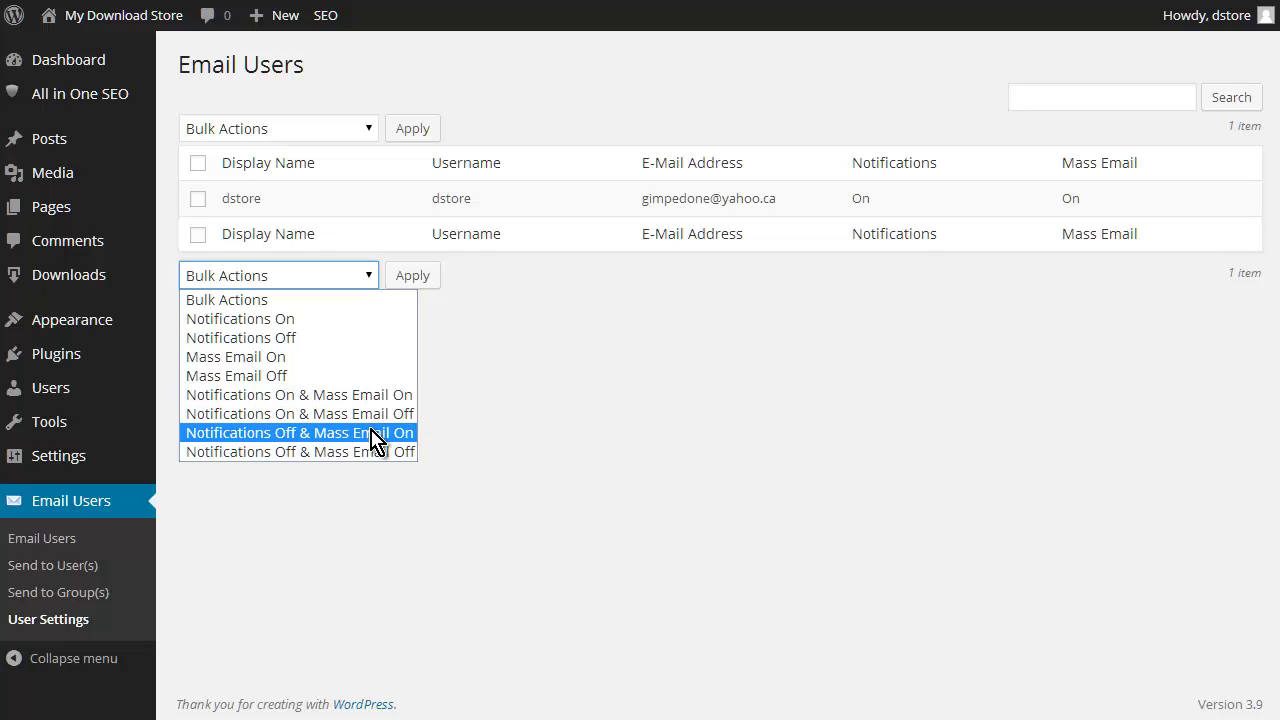
{"action": "left_click", "coordinate": [455, 512]}
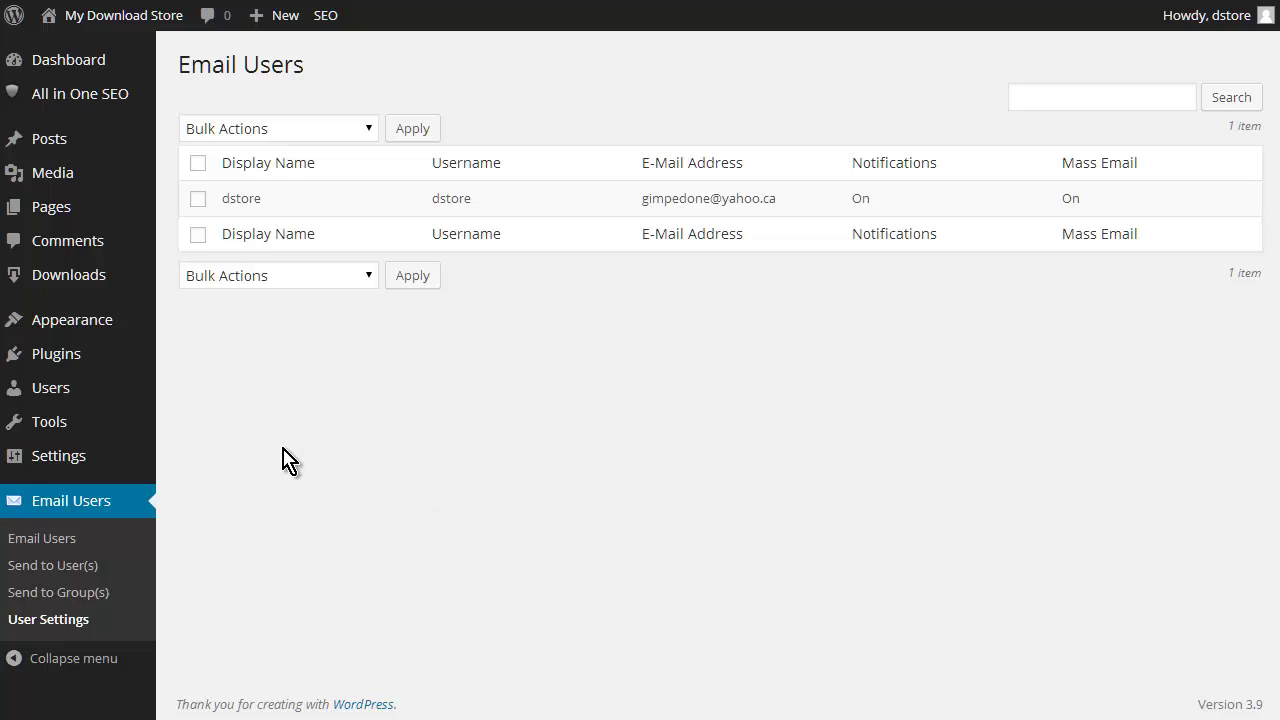
In Settings > Email Users, keep HTML mail format and set the BCC limit to 30
{"action": "mouse_move", "coordinate": [72, 465]}
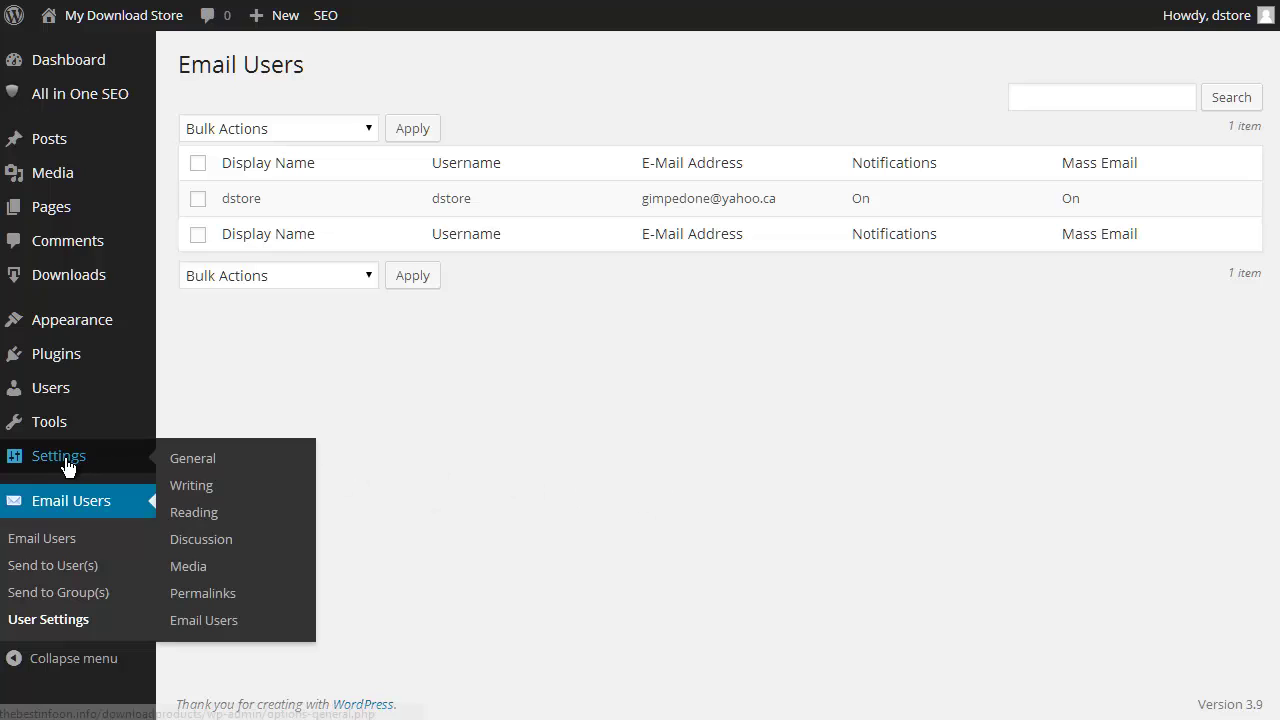
{"action": "left_click", "coordinate": [205, 621]}
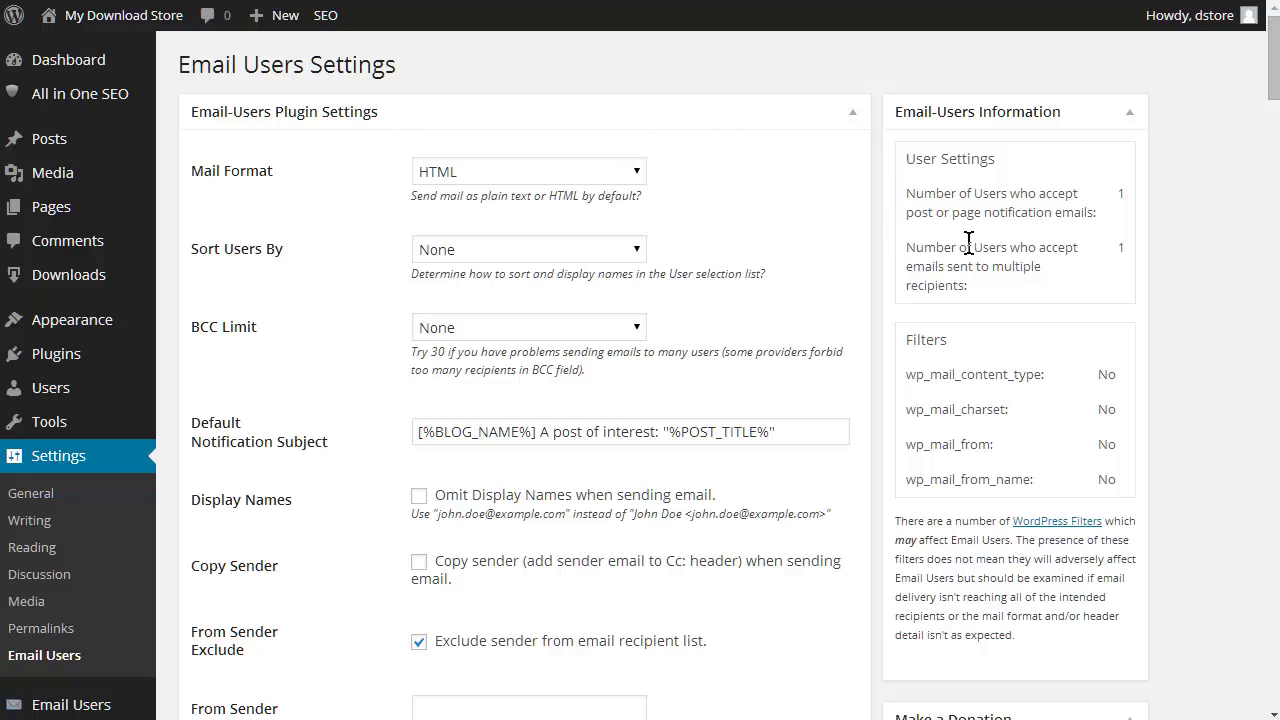
{"action": "left_click", "coordinate": [638, 175]}
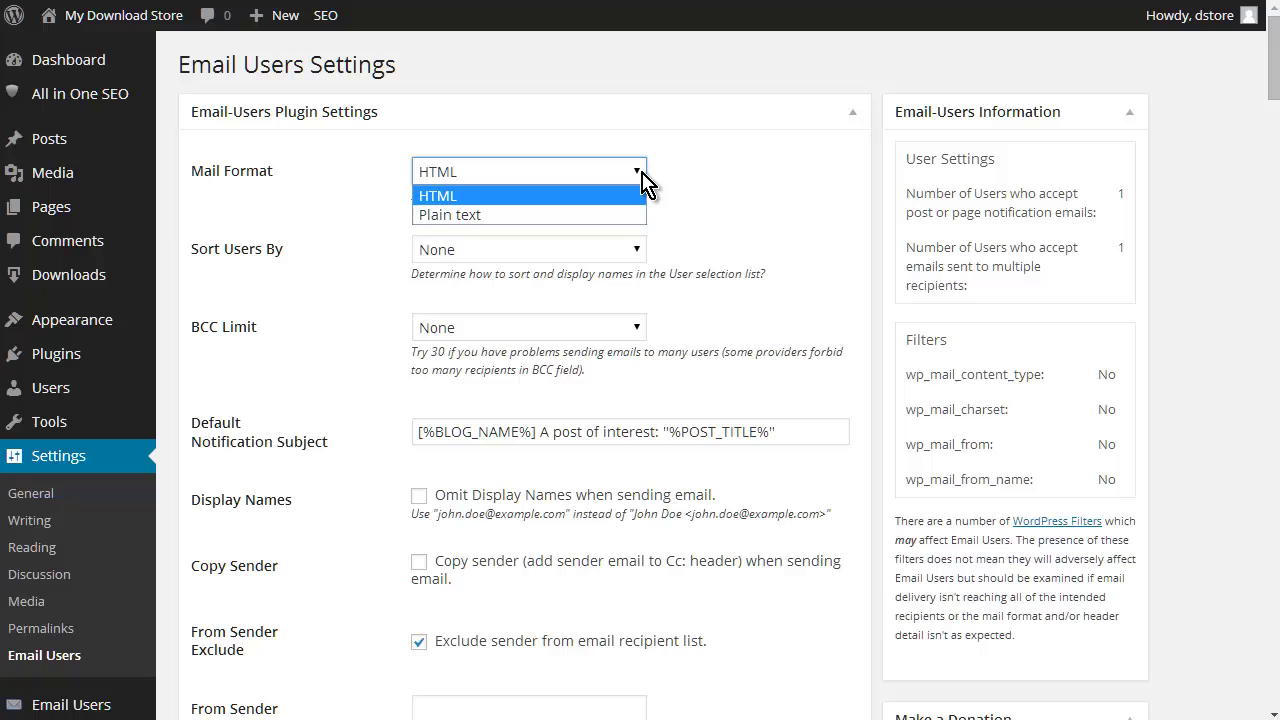
{"action": "left_click", "coordinate": [555, 192]}
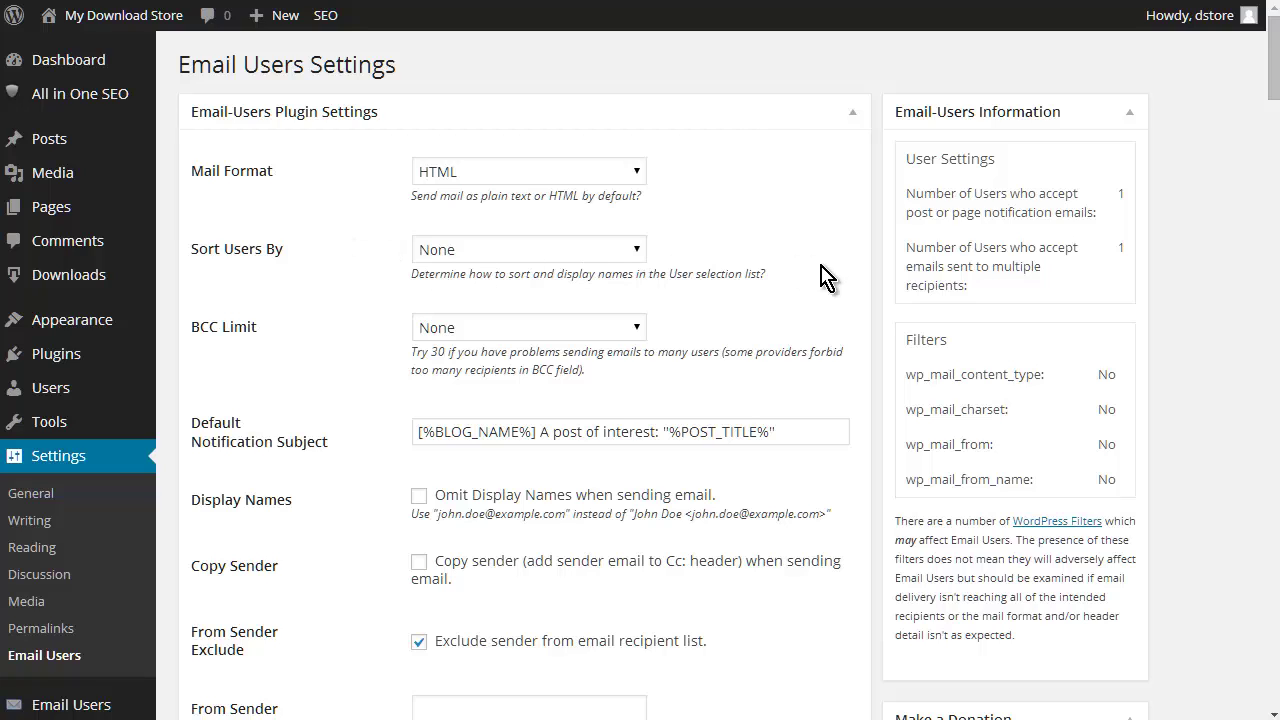
{"action": "scroll", "coordinate": [343, 371], "scroll_direction": "down", "scroll_amount": 1}
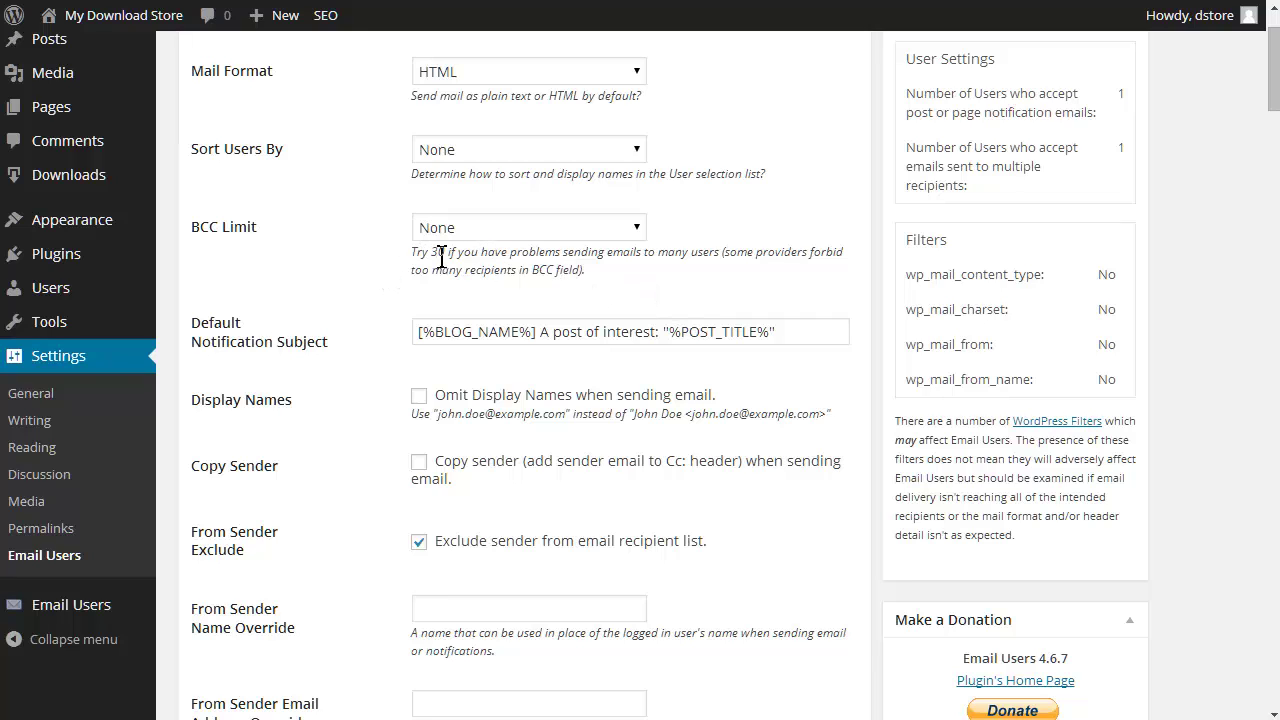
{"action": "left_click", "coordinate": [500, 230]}
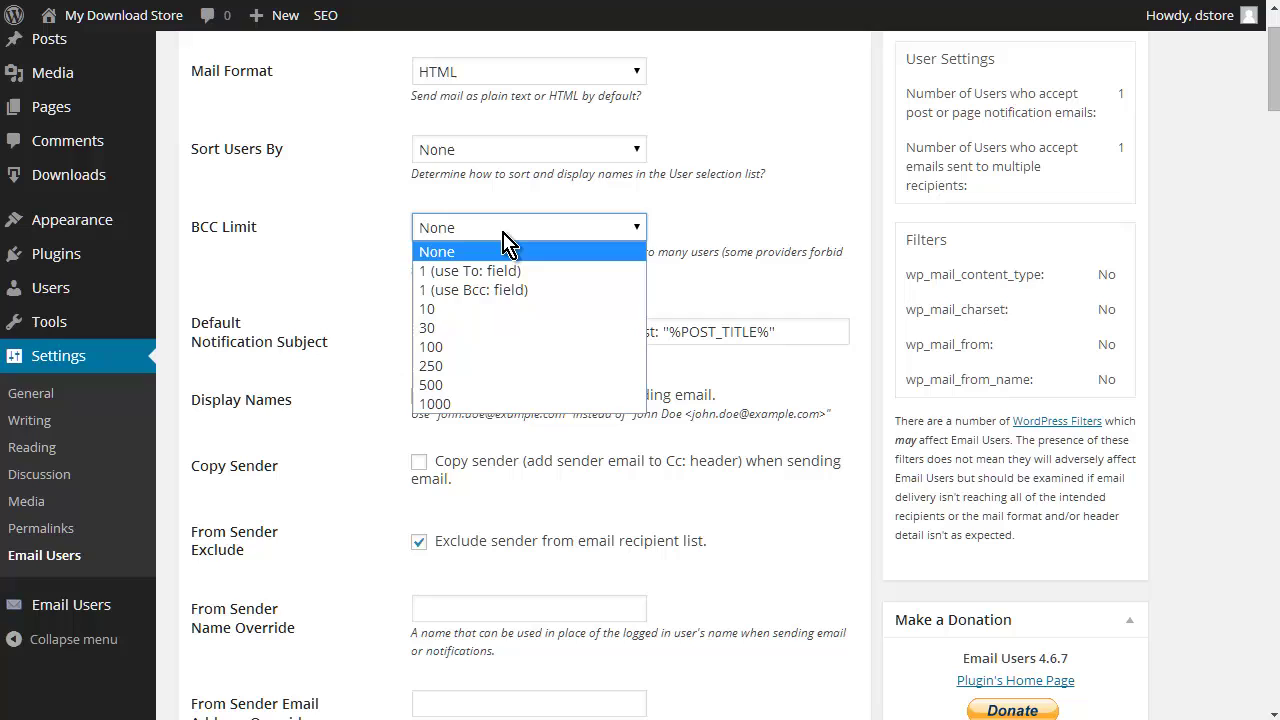
{"action": "left_click", "coordinate": [500, 327]}
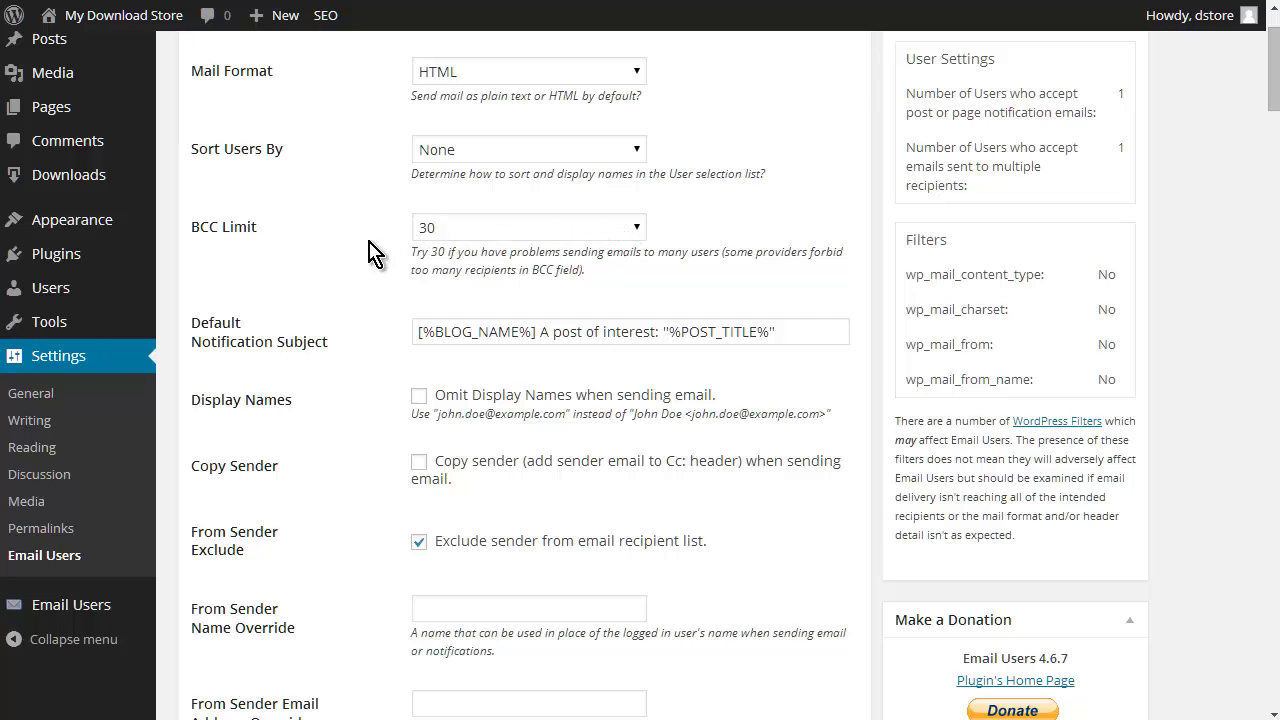
{"action": "scroll", "coordinate": [360, 330], "scroll_direction": "down", "scroll_amount": 1}
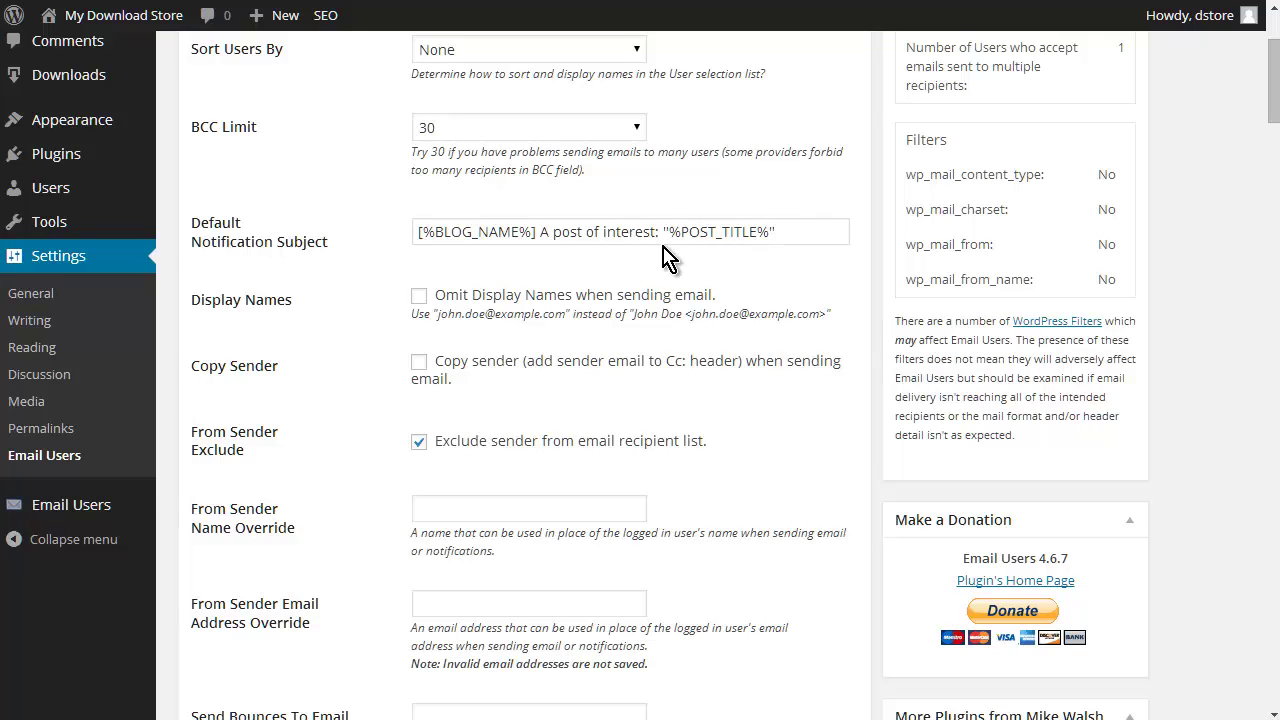
{"action": "scroll", "coordinate": [331, 341], "scroll_direction": "down", "scroll_amount": 1}
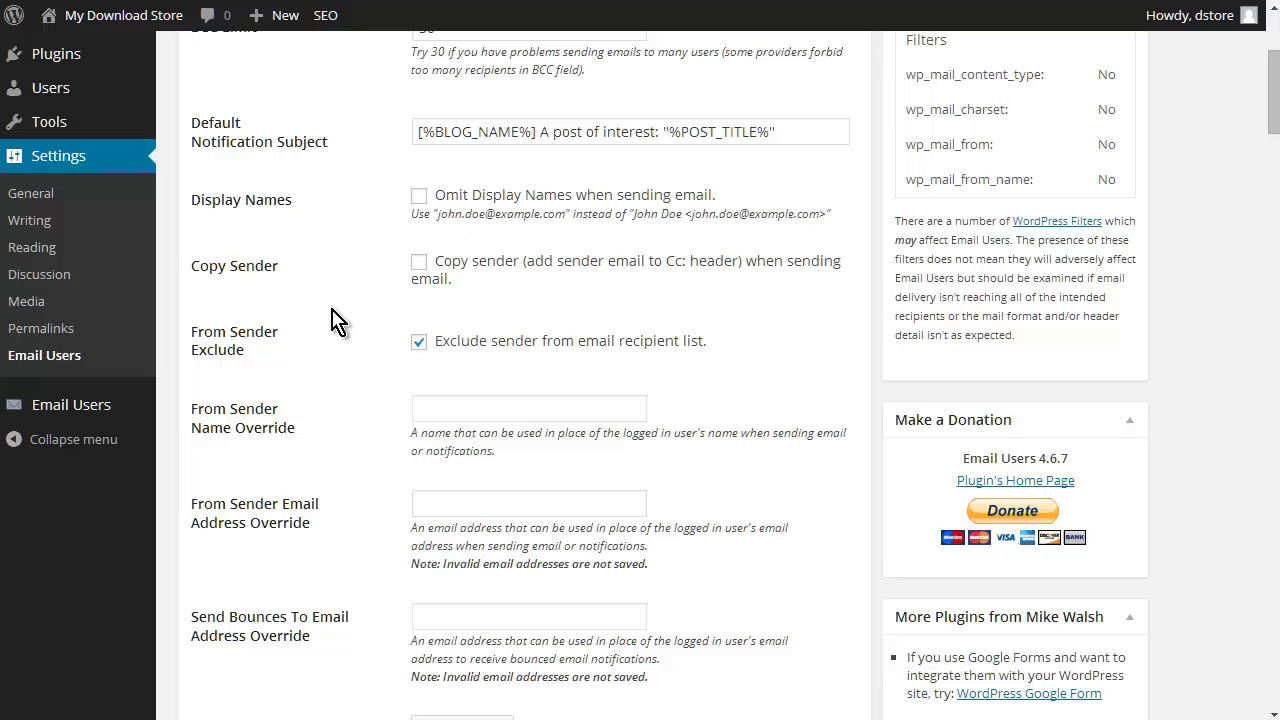
{"action": "scroll", "coordinate": [333, 305], "scroll_direction": "down", "scroll_amount": 1}
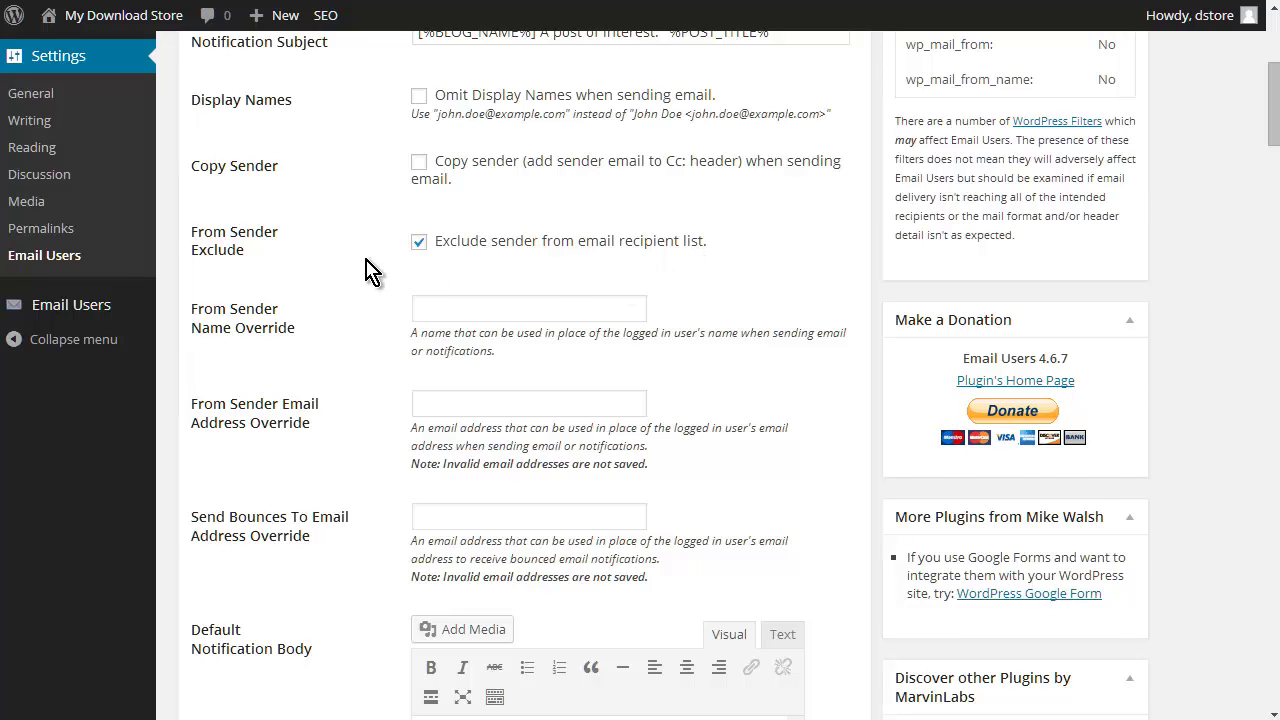
{"action": "scroll", "coordinate": [372, 270], "scroll_direction": "down", "scroll_amount": 1}
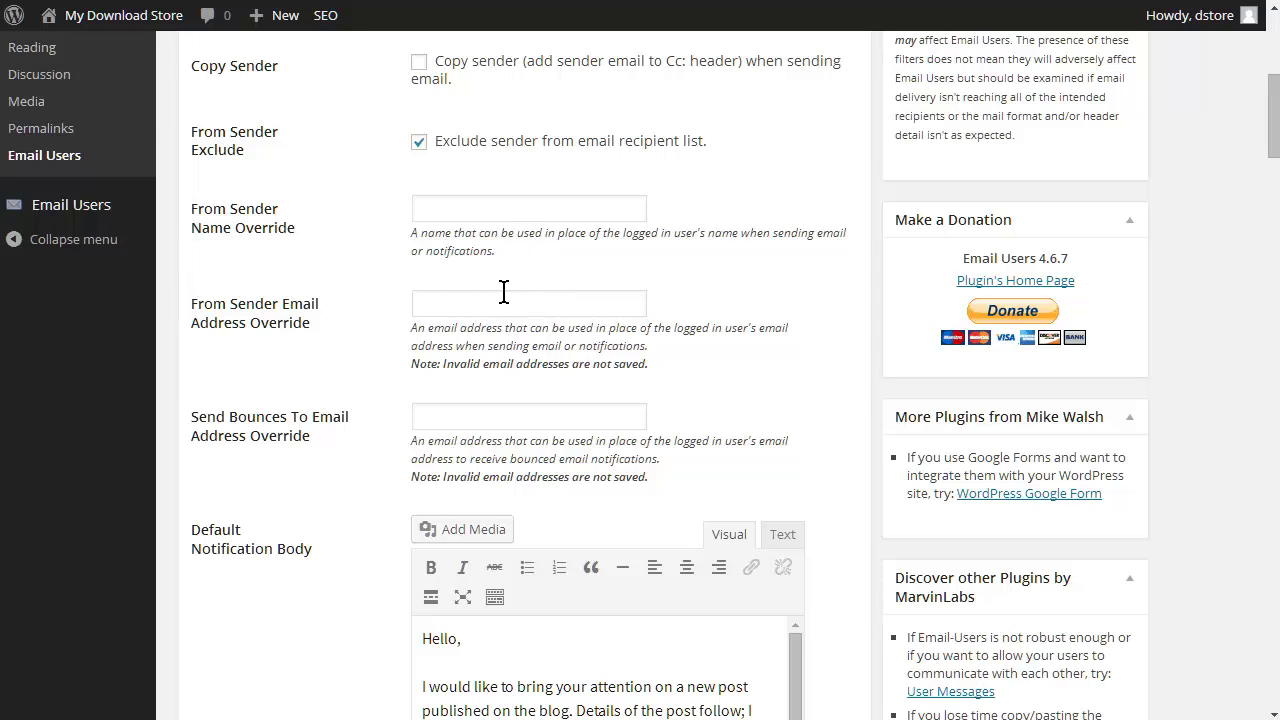
{"action": "scroll", "coordinate": [413, 265], "scroll_direction": "down", "scroll_amount": 1}
{"action": "scroll", "coordinate": [413, 260], "scroll_direction": "down", "scroll_amount": 1}
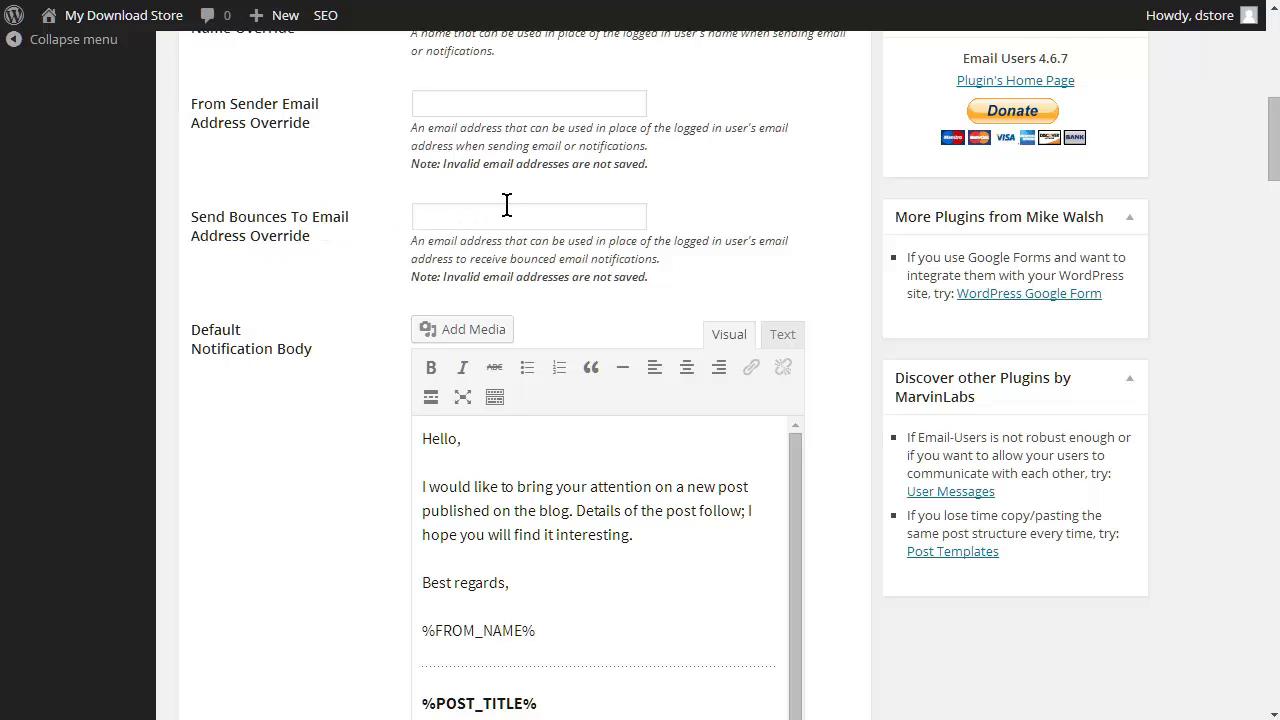
{"action": "scroll", "coordinate": [355, 402], "scroll_direction": "down", "scroll_amount": 1}
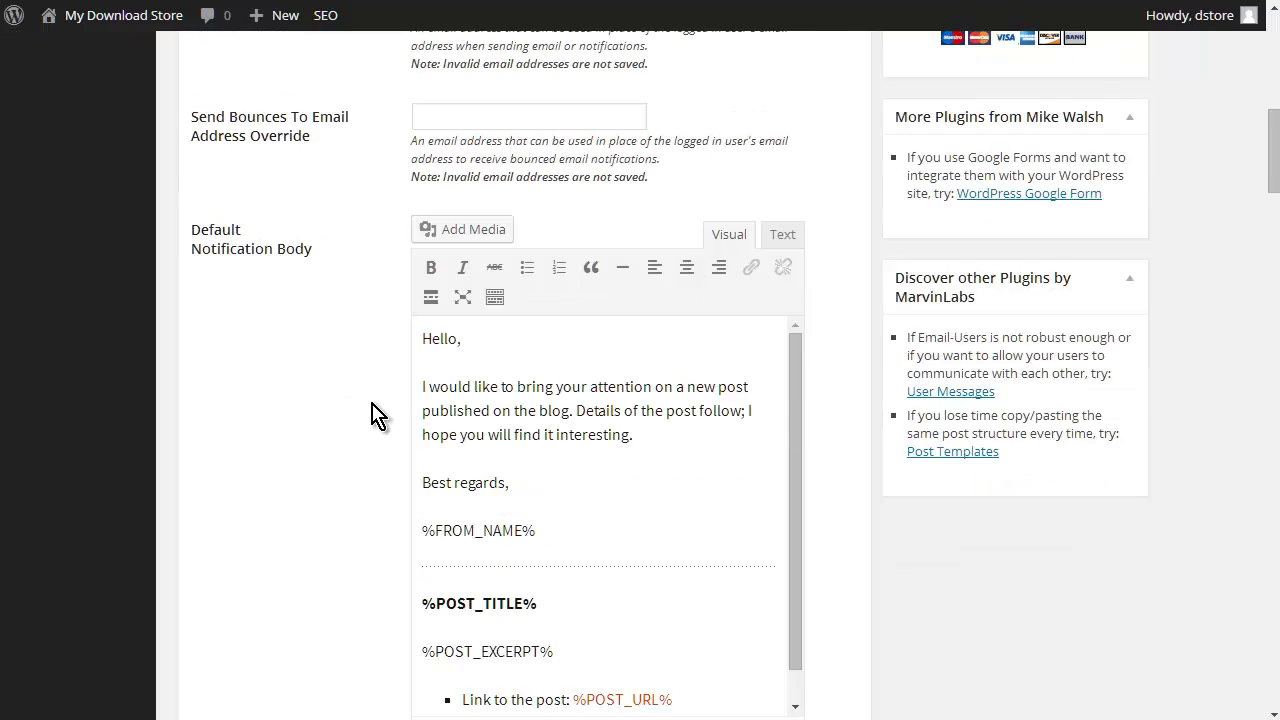
{"action": "scroll", "coordinate": [324, 318], "scroll_direction": "down", "scroll_amount": 1}
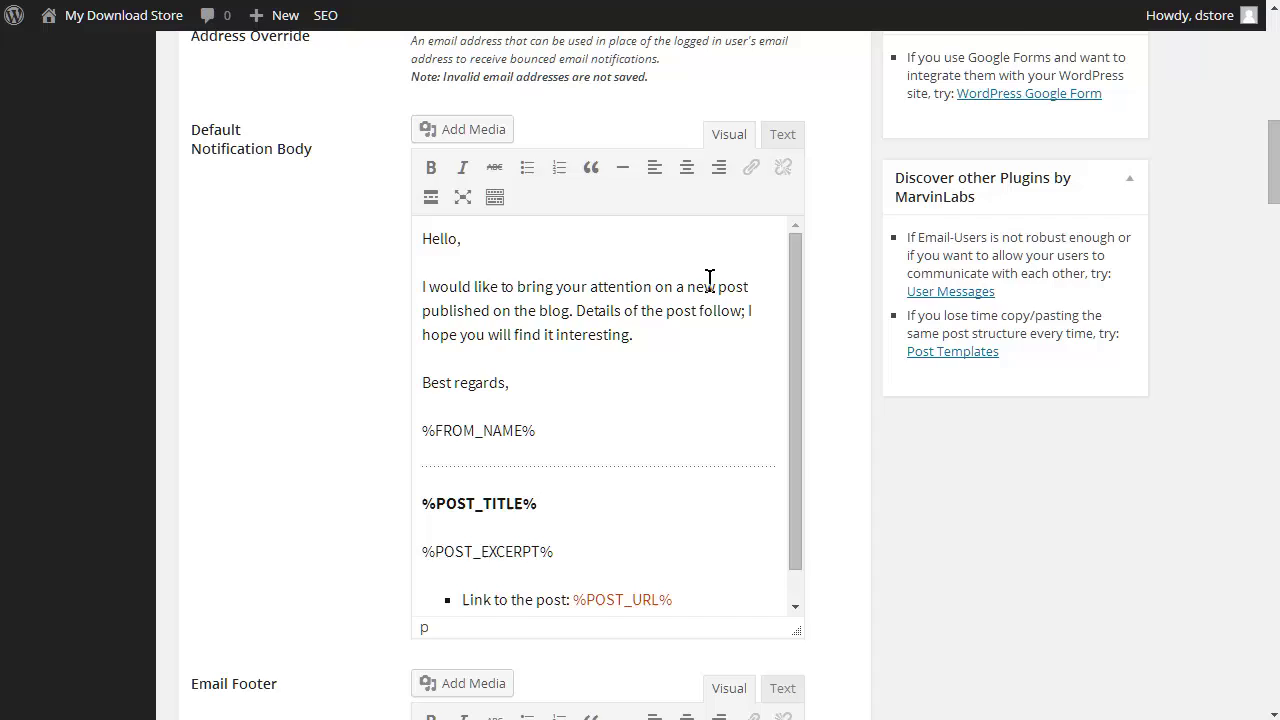
{"action": "scroll", "coordinate": [483, 238], "scroll_direction": "down", "scroll_amount": 3}
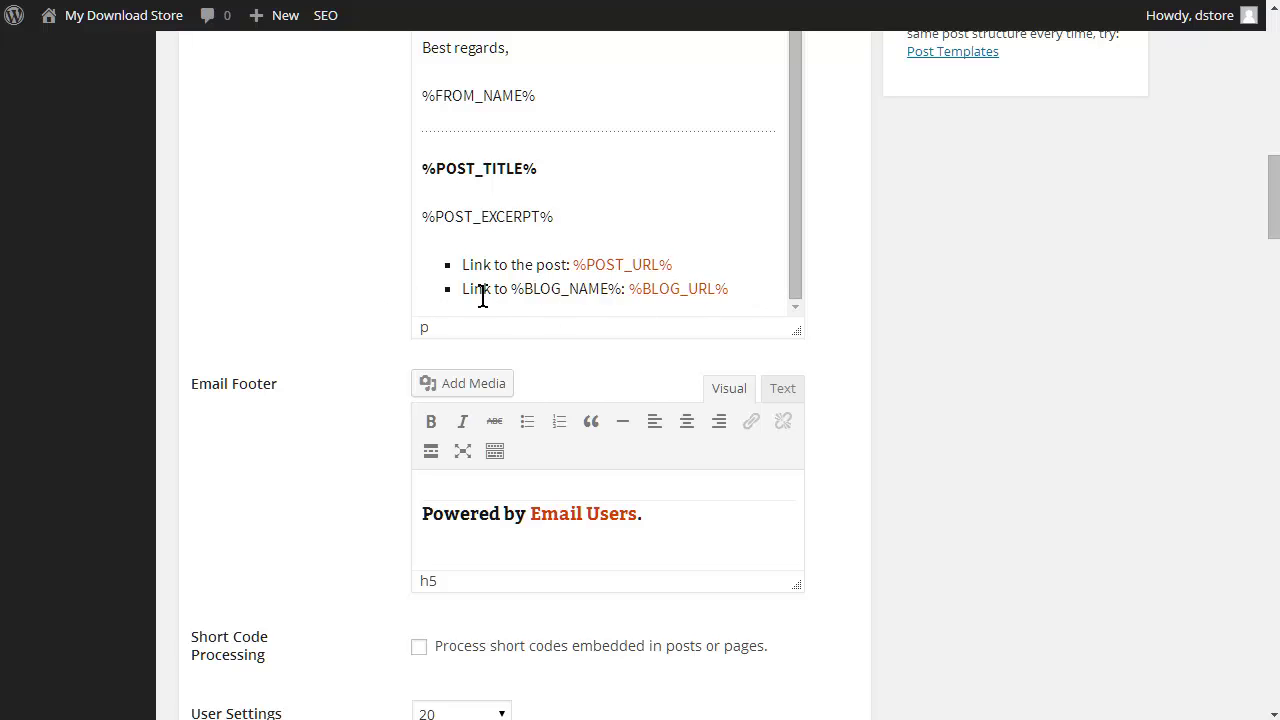
{"action": "scroll", "coordinate": [631, 257], "scroll_direction": "up", "scroll_amount": 4}
{"action": "scroll", "coordinate": [636, 257], "scroll_direction": "up", "scroll_amount": 1}
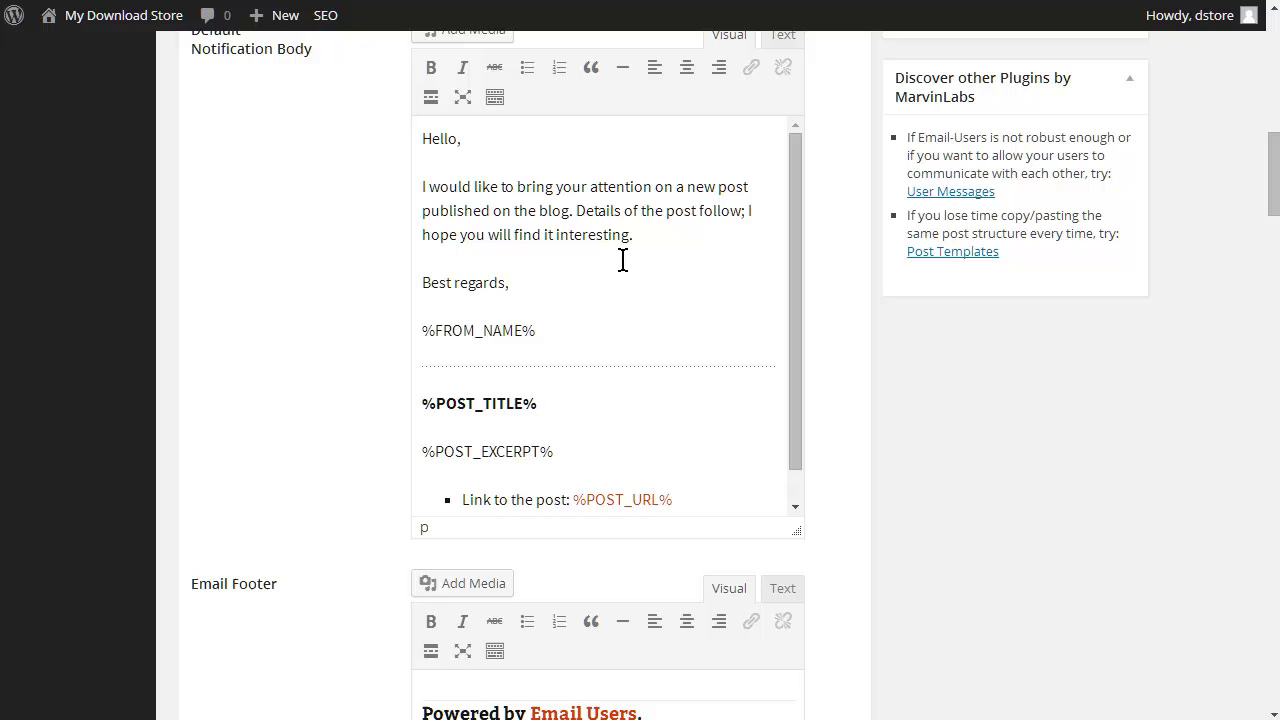
{"action": "scroll", "coordinate": [666, 238], "scroll_direction": "down", "scroll_amount": 5}
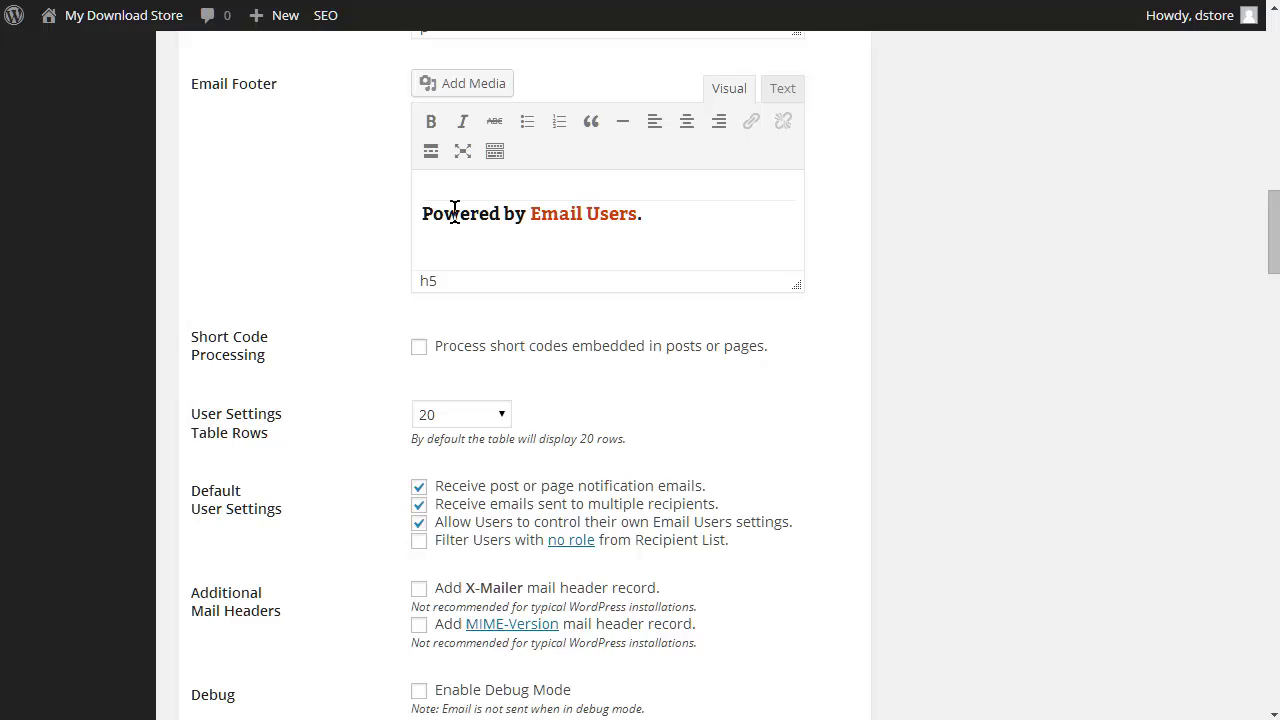
{"action": "scroll", "coordinate": [372, 365], "scroll_direction": "down", "scroll_amount": 1}
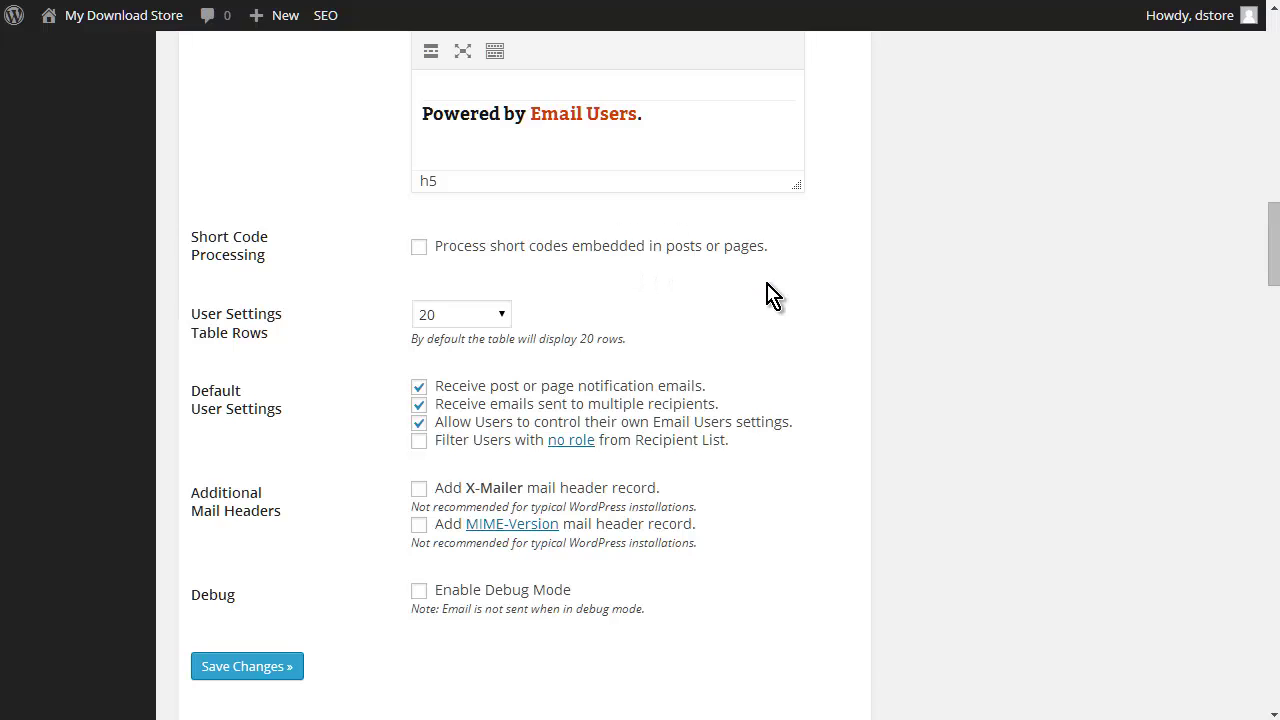
{"action": "scroll", "coordinate": [773, 292], "scroll_direction": "down", "scroll_amount": 1}
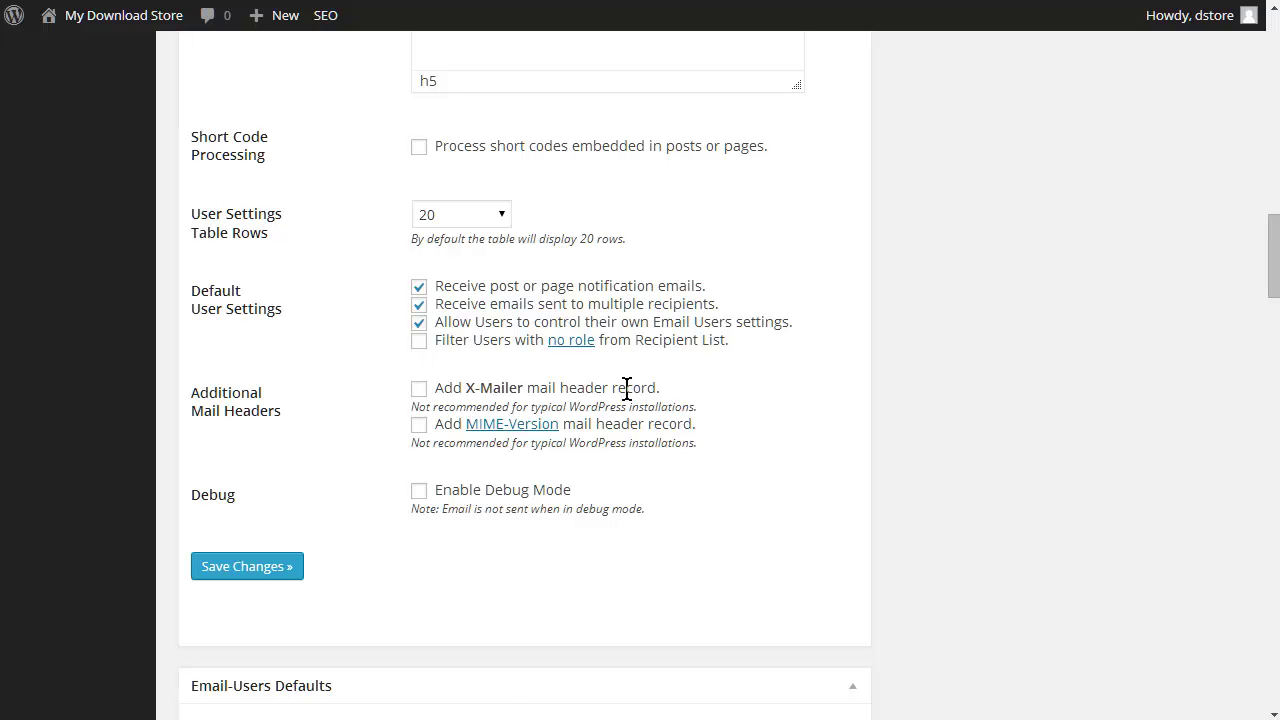
{"action": "scroll", "coordinate": [628, 389], "scroll_direction": "down", "scroll_amount": 1}
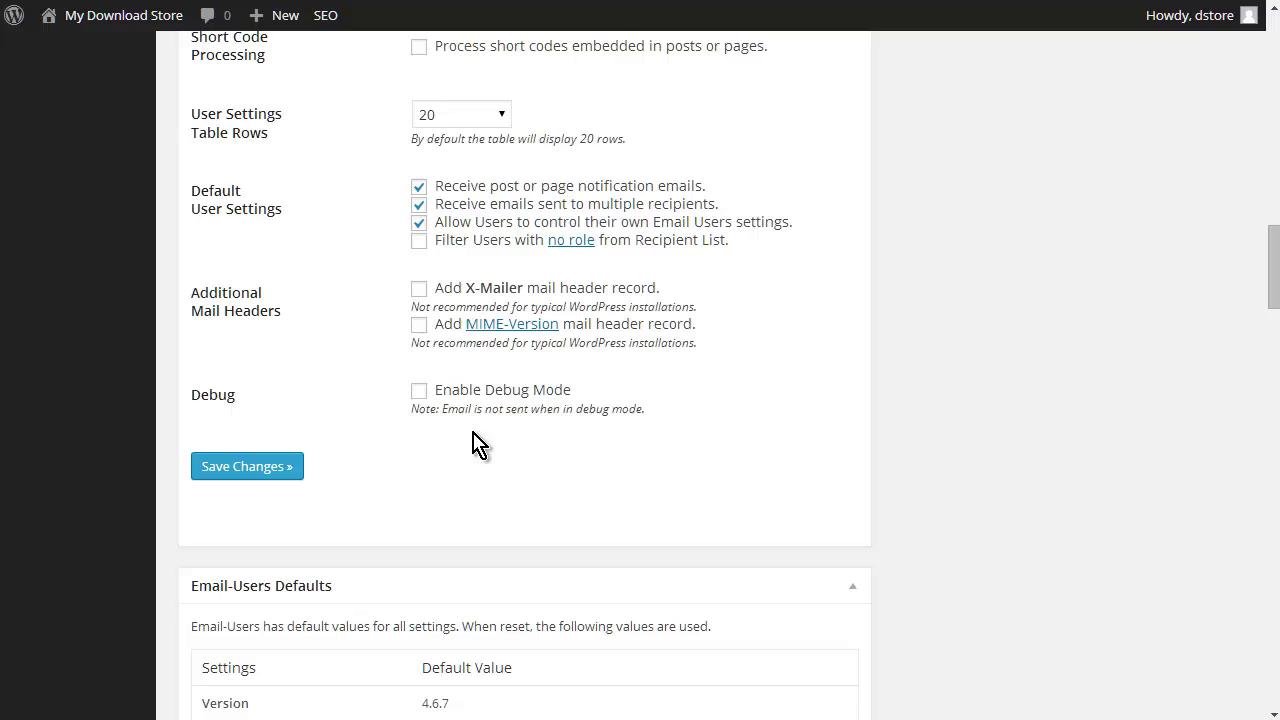
{"action": "scroll", "coordinate": [520, 440], "scroll_direction": "down", "scroll_amount": 2}
{"action": "scroll", "coordinate": [456, 432], "scroll_direction": "down", "scroll_amount": 2}
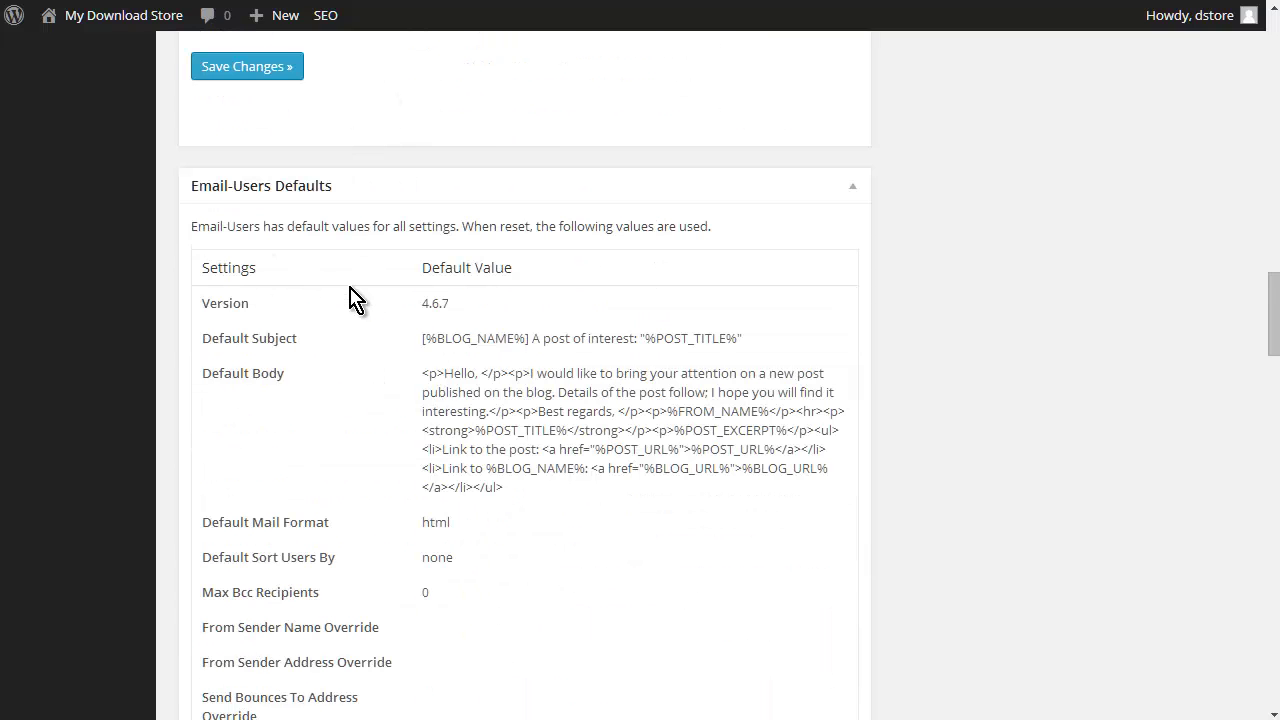
{"action": "scroll", "coordinate": [349, 289], "scroll_direction": "down", "scroll_amount": 1}
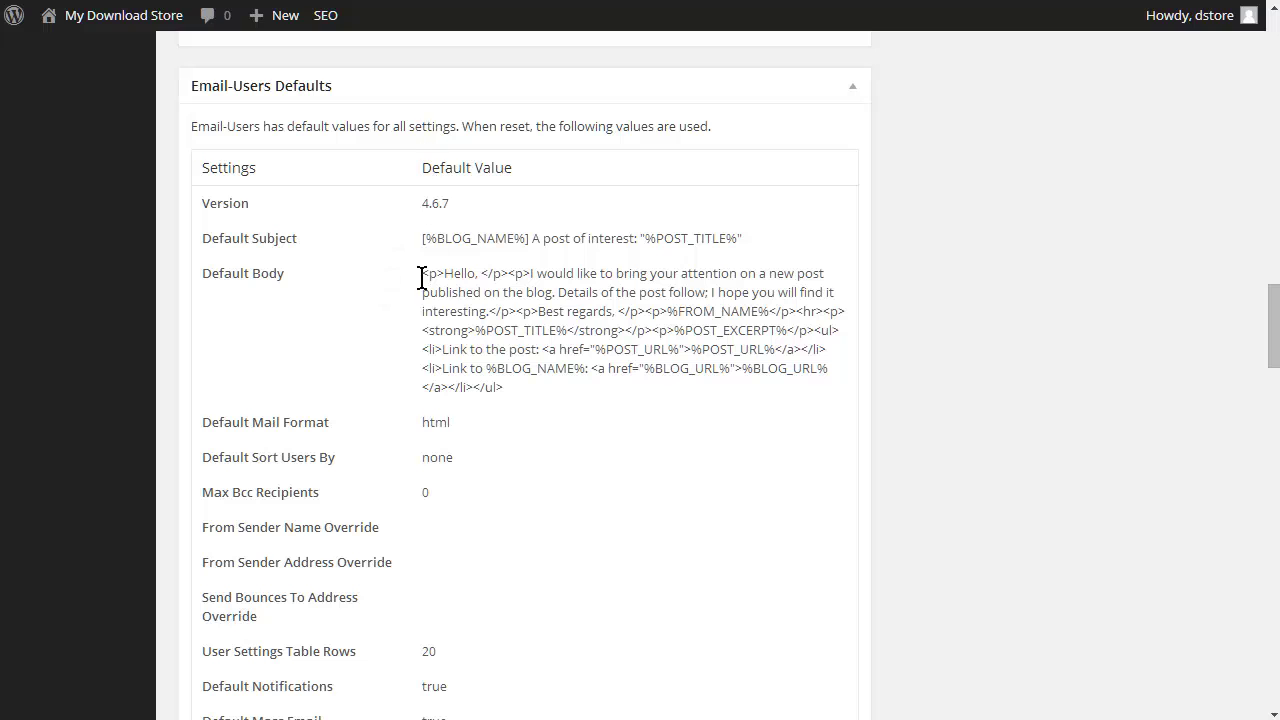
{"action": "scroll", "coordinate": [434, 286], "scroll_direction": "down", "scroll_amount": 6}
{"action": "scroll", "coordinate": [480, 240], "scroll_direction": "down", "scroll_amount": 8}
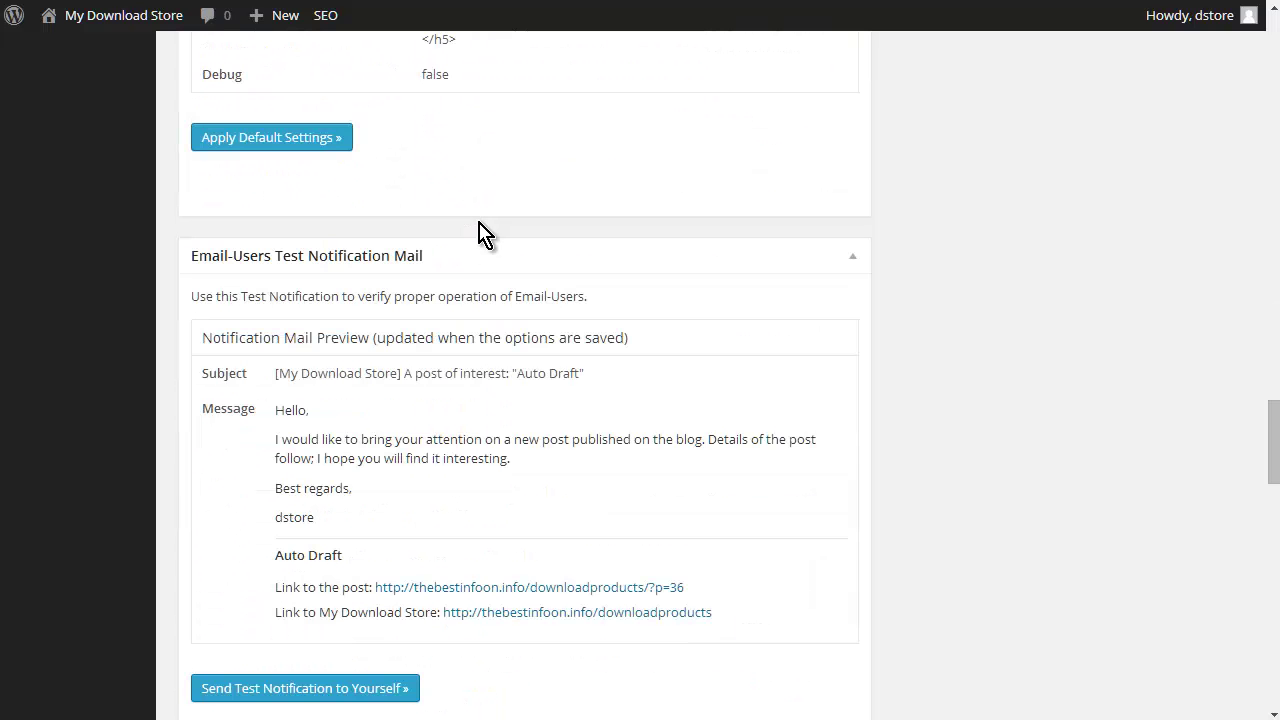
{"action": "scroll", "coordinate": [486, 240], "scroll_direction": "up", "scroll_amount": 2}
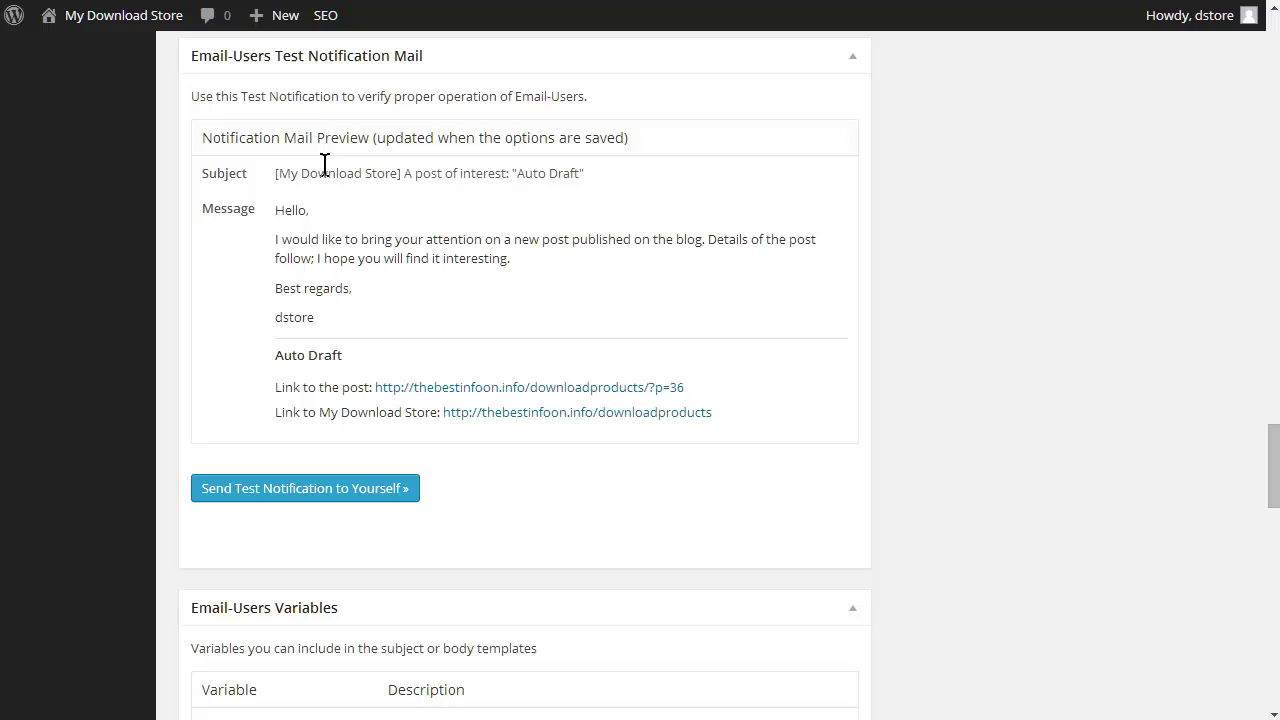
{"action": "scroll", "coordinate": [449, 206], "scroll_direction": "down", "scroll_amount": 4}
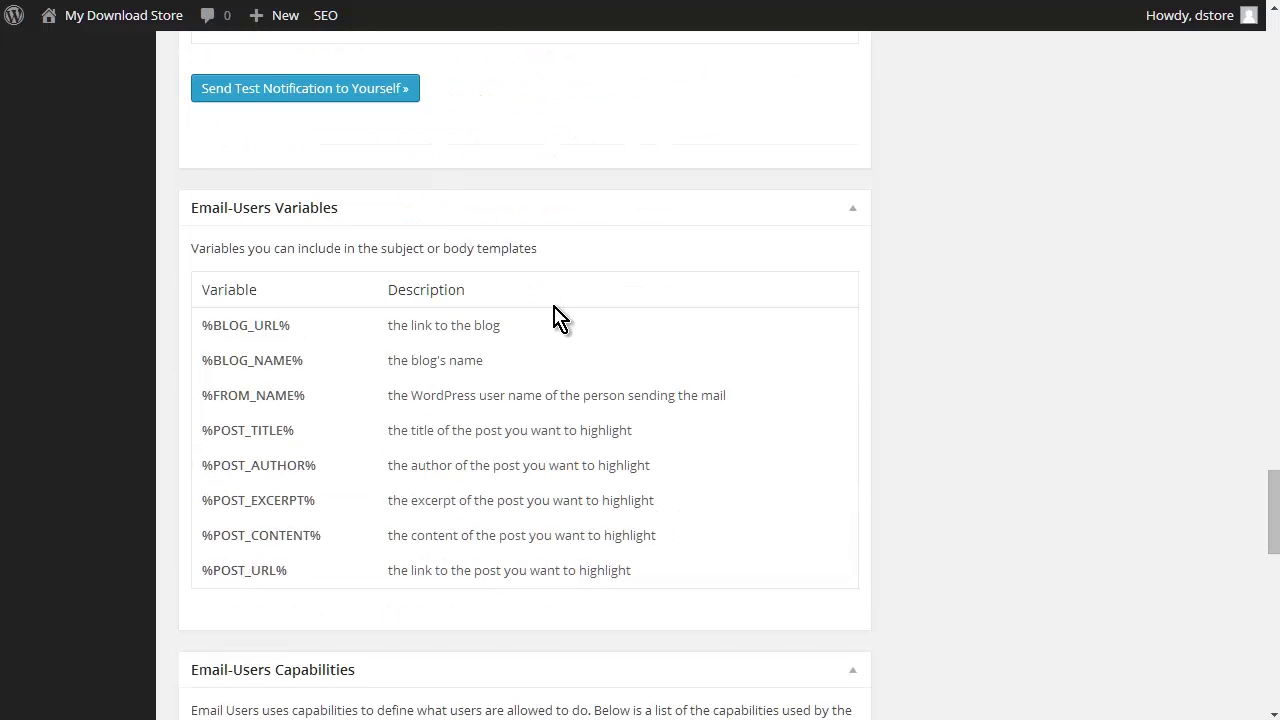
{"action": "scroll", "coordinate": [551, 320], "scroll_direction": "down", "scroll_amount": 1}
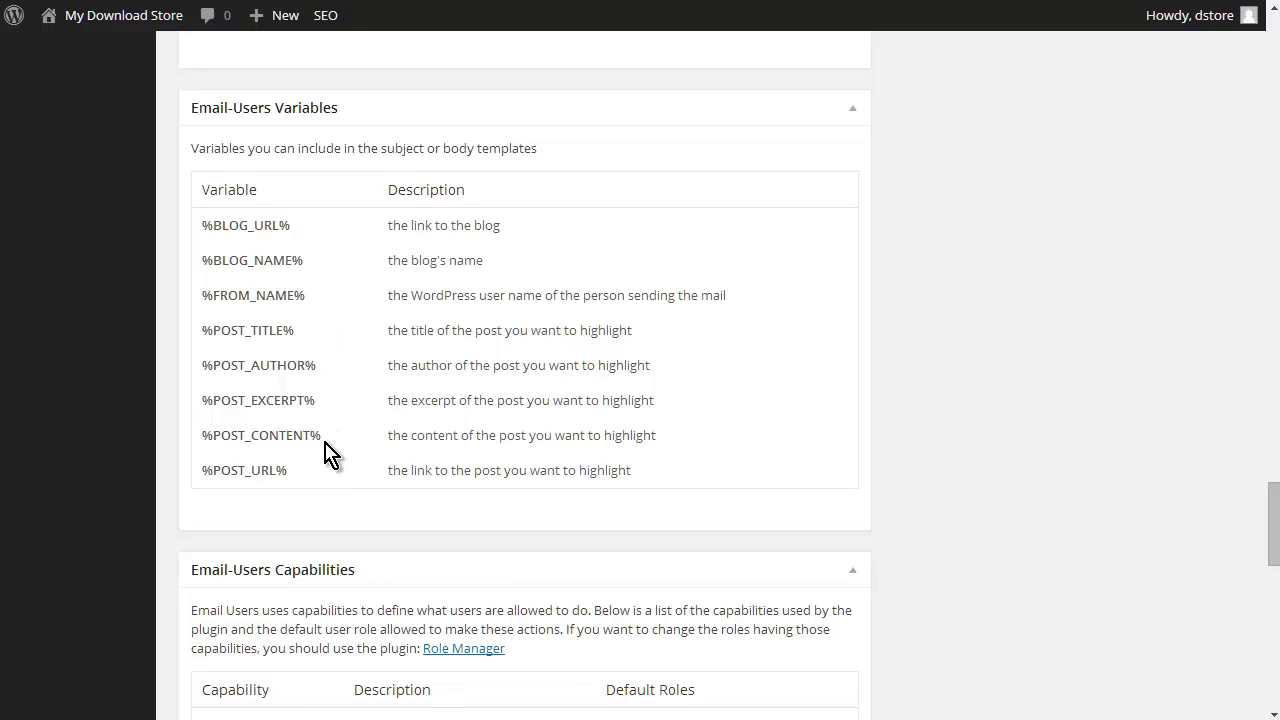
{"action": "scroll", "coordinate": [334, 452], "scroll_direction": "down", "scroll_amount": 2}
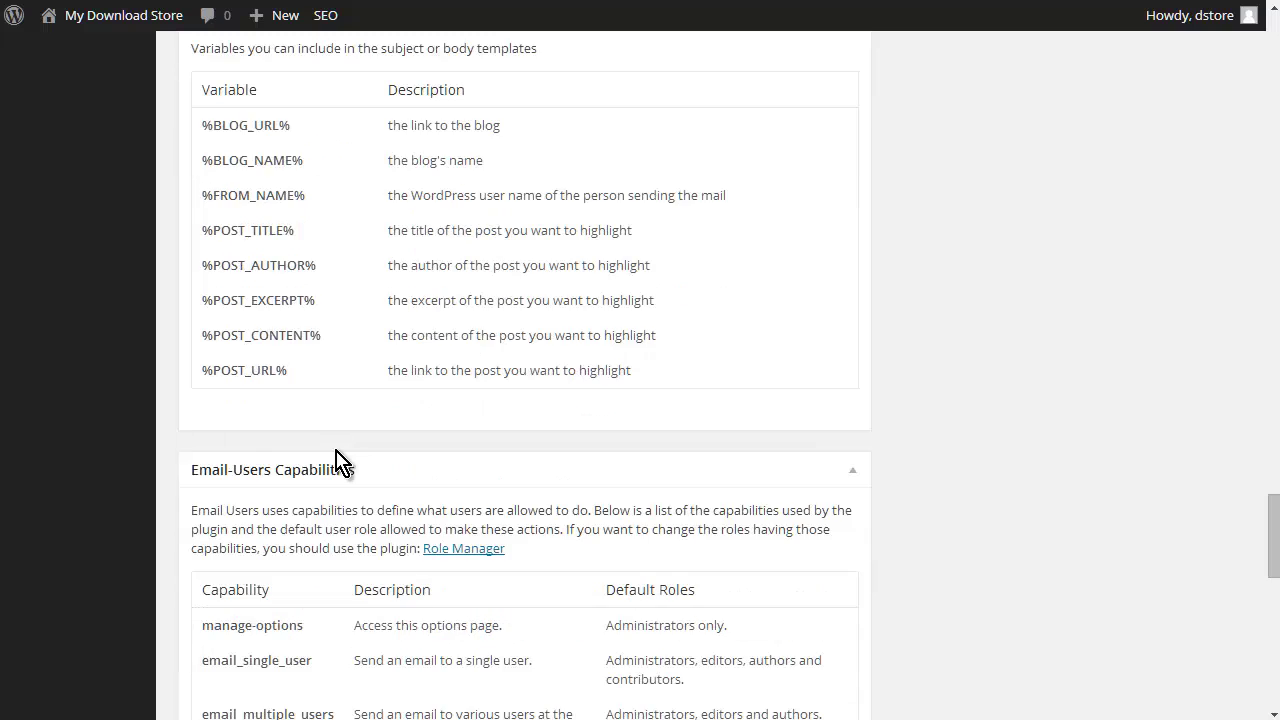
{"action": "scroll", "coordinate": [337, 400], "scroll_direction": "down", "scroll_amount": 1}
{"action": "scroll", "coordinate": [430, 320], "scroll_direction": "down", "scroll_amount": 1}
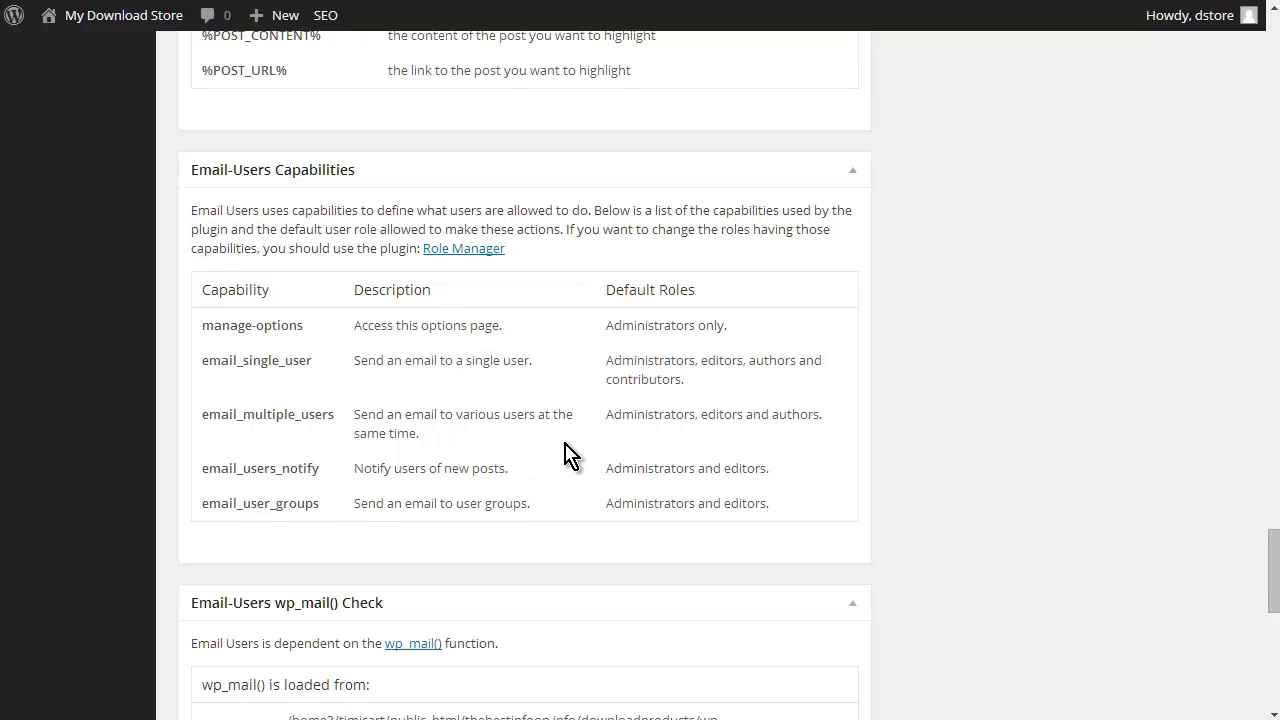
{"action": "scroll", "coordinate": [570, 450], "scroll_direction": "down", "scroll_amount": 2}
{"action": "scroll", "coordinate": [587, 418], "scroll_direction": "down", "scroll_amount": 2}
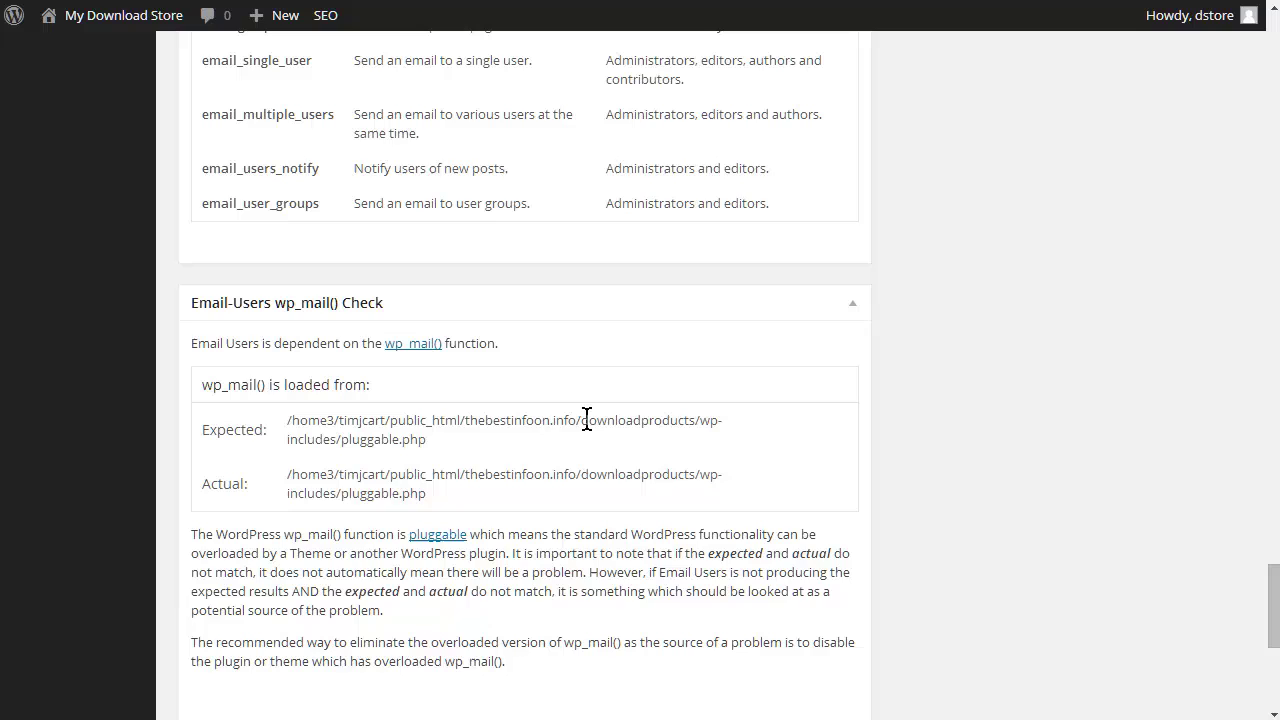
{"action": "scroll", "coordinate": [587, 430], "scroll_direction": "down", "scroll_amount": 1}
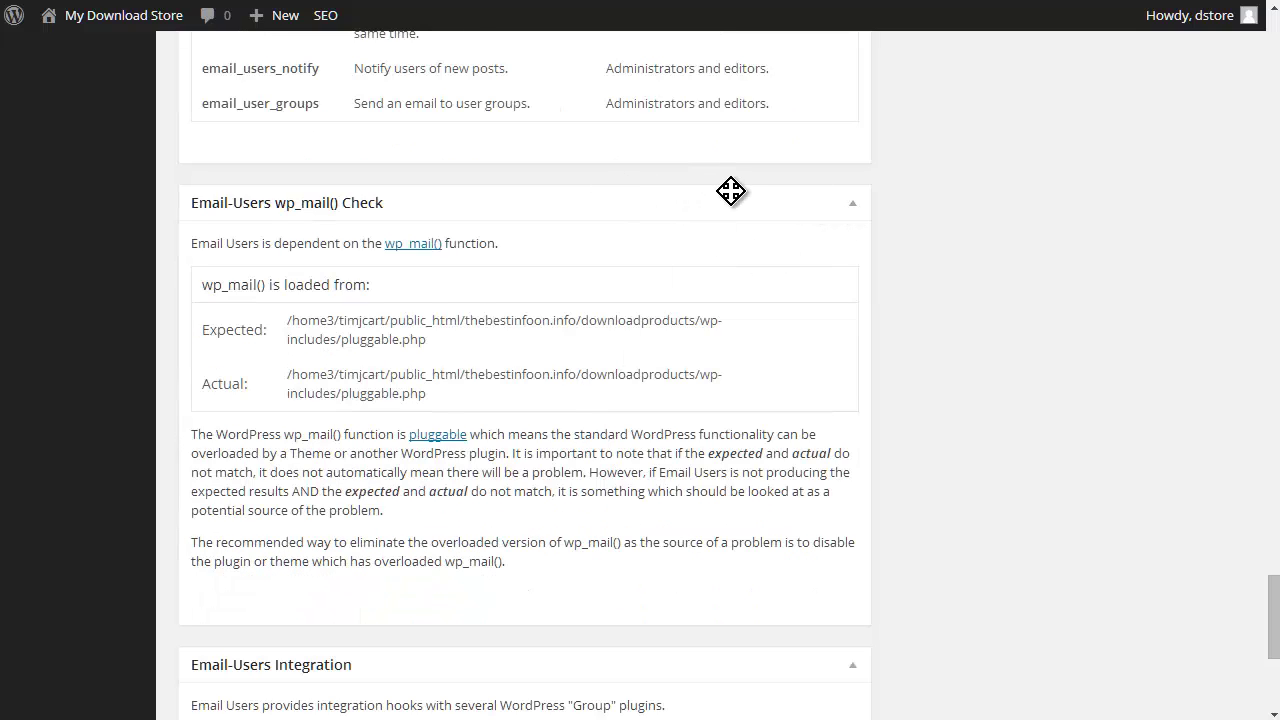
{"action": "scroll", "coordinate": [733, 195], "scroll_direction": "up", "scroll_amount": 1}
{"action": "scroll", "coordinate": [748, 211], "scroll_direction": "down", "scroll_amount": 2}
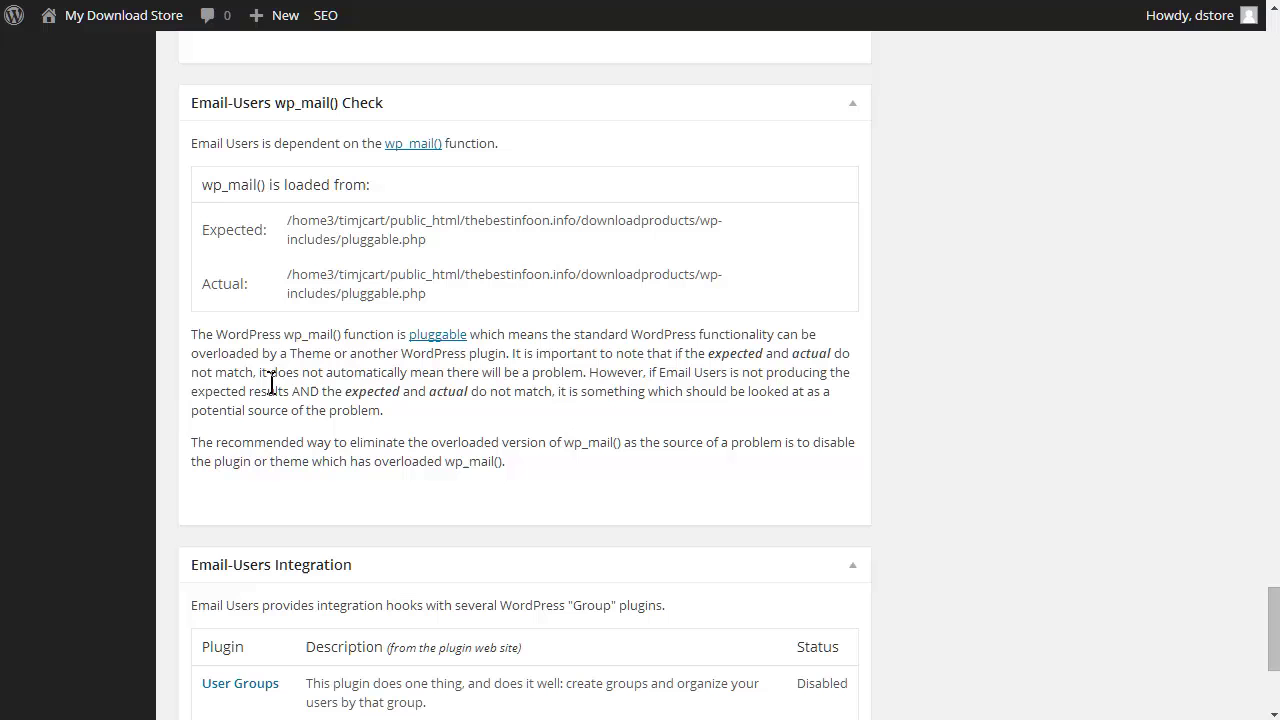
{"action": "scroll", "coordinate": [363, 337], "scroll_direction": "down", "scroll_amount": 3}
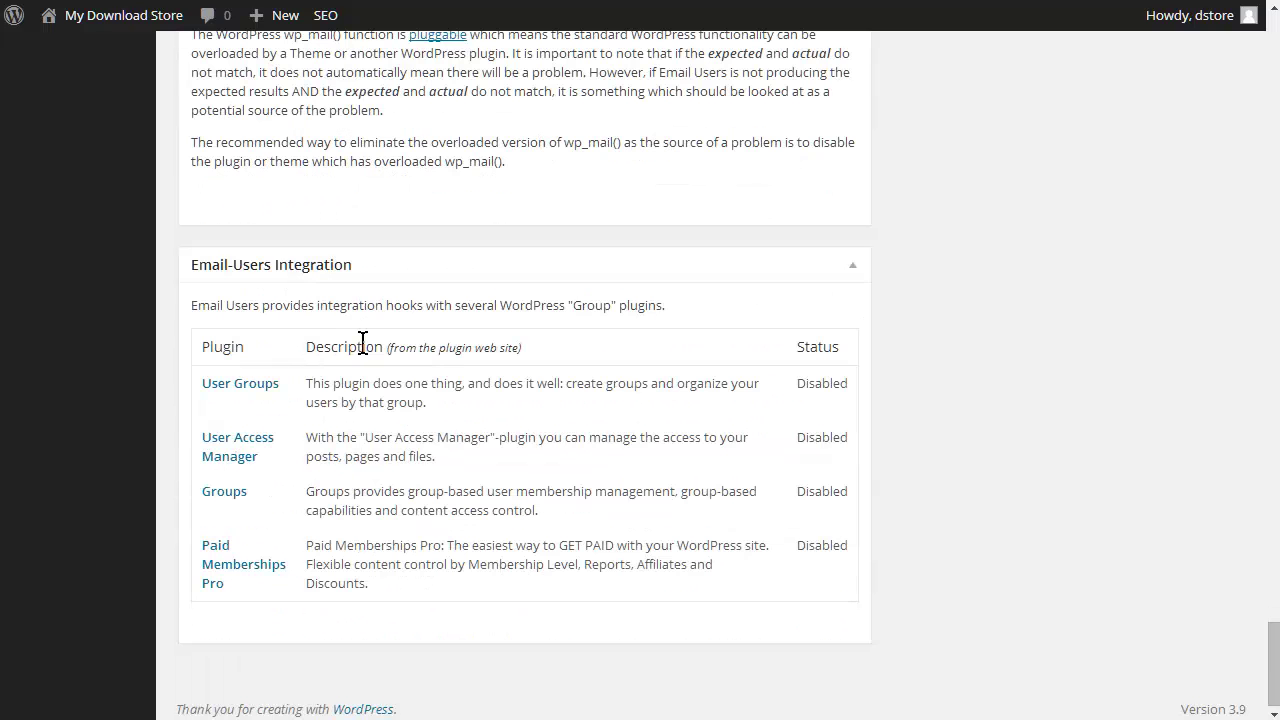
{"action": "scroll", "coordinate": [363, 354], "scroll_direction": "up", "scroll_amount": 3}
{"action": "scroll", "coordinate": [366, 342], "scroll_direction": "down", "scroll_amount": 3}
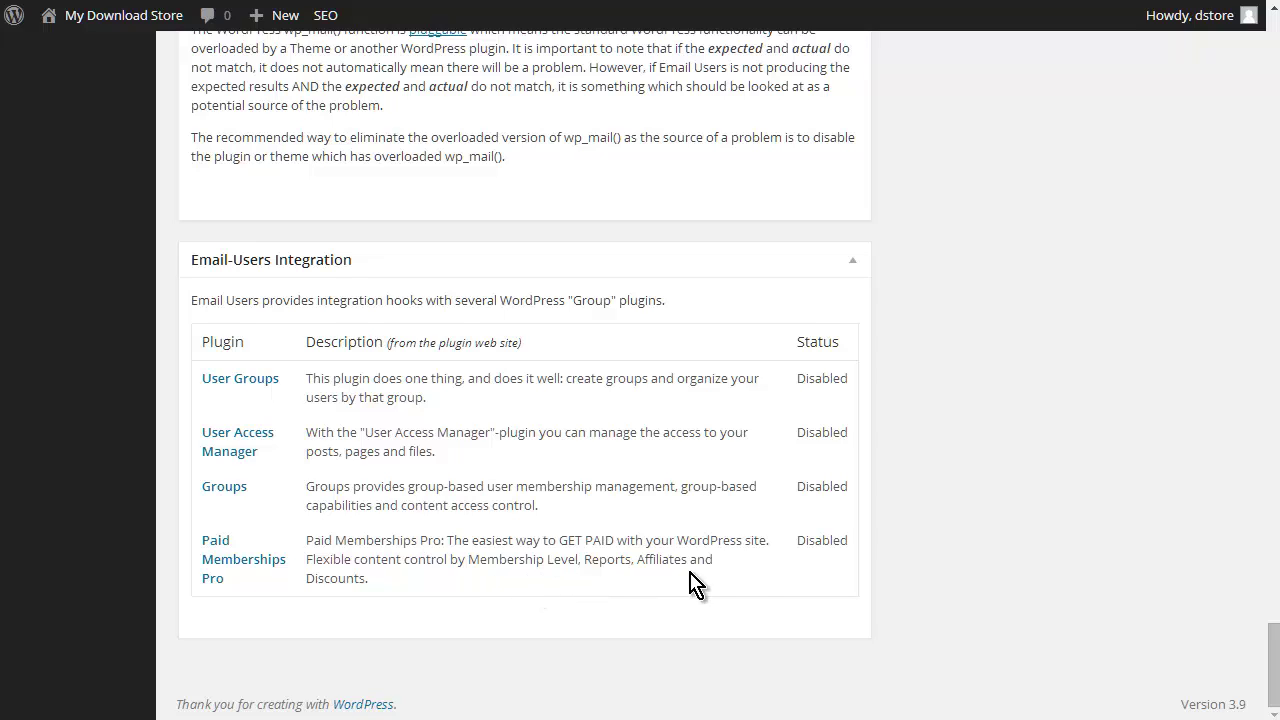
Save the Email Users settings with the default notification subject and sender exclusion on
{"action": "scroll", "coordinate": [995, 535], "scroll_direction": "up", "scroll_amount": 15}
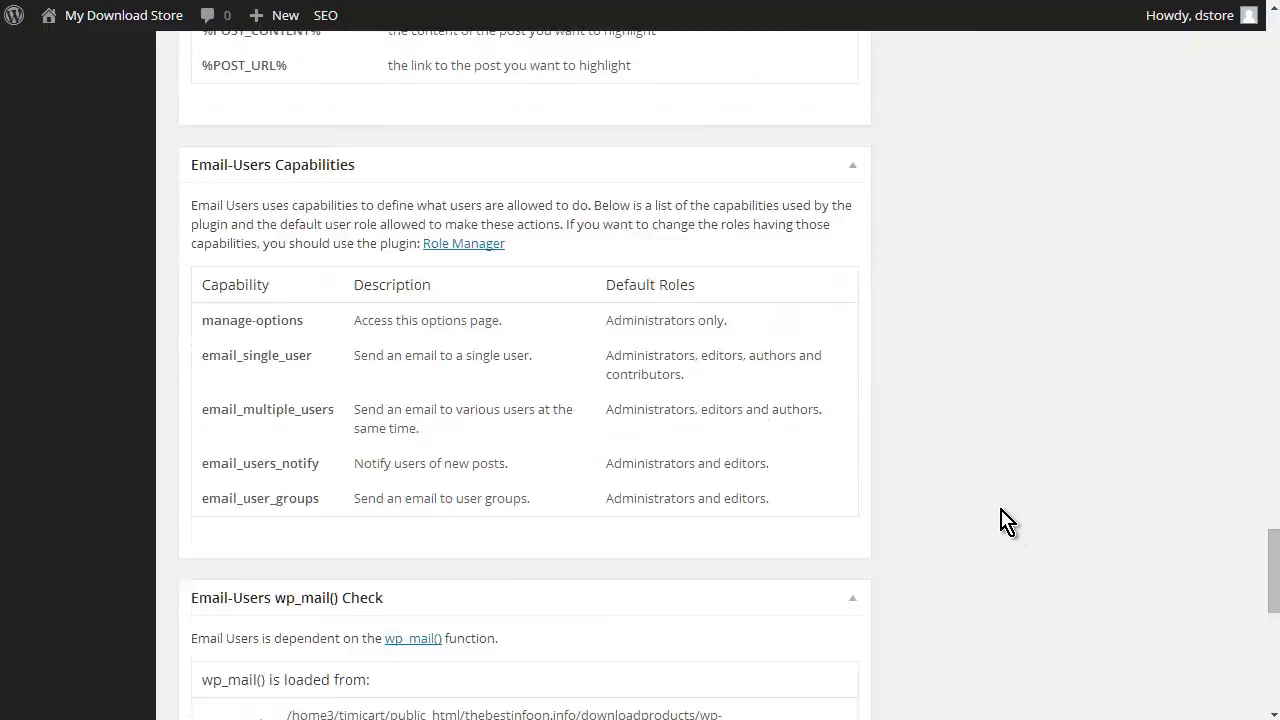
{"action": "scroll", "coordinate": [1008, 505], "scroll_direction": "up", "scroll_amount": 15}
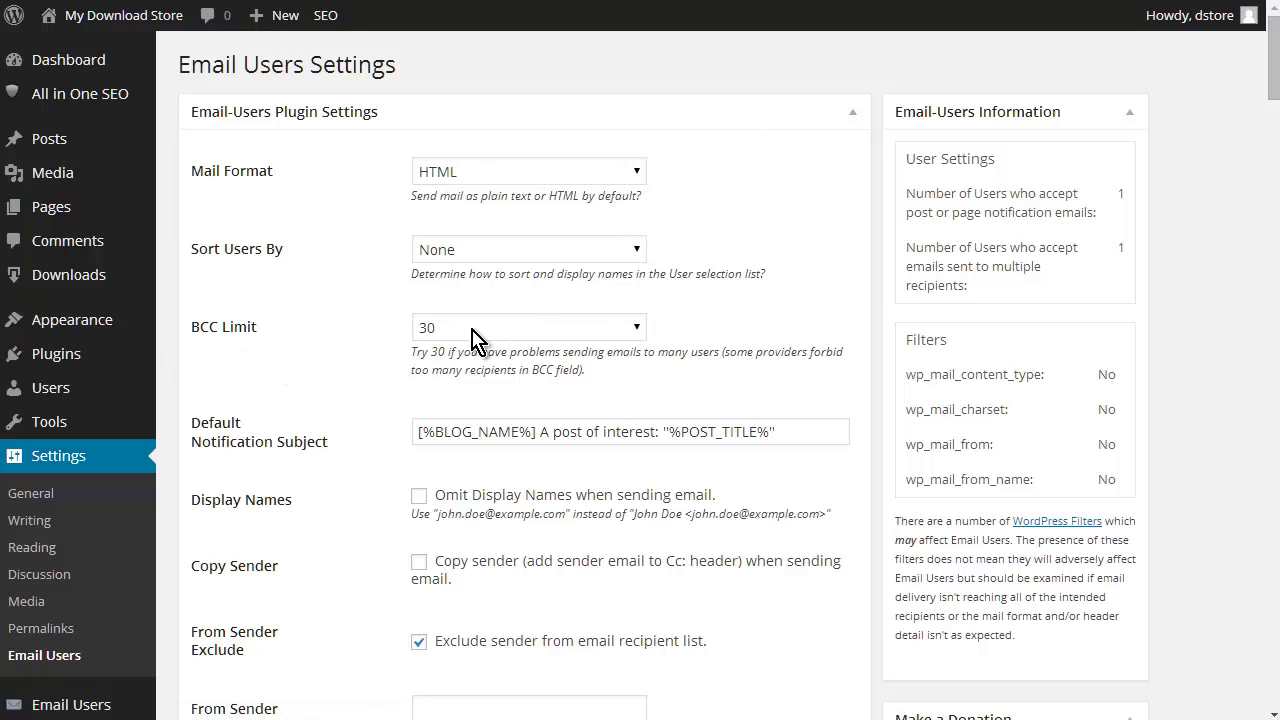
{"action": "scroll", "coordinate": [375, 352], "scroll_direction": "down", "scroll_amount": 5}
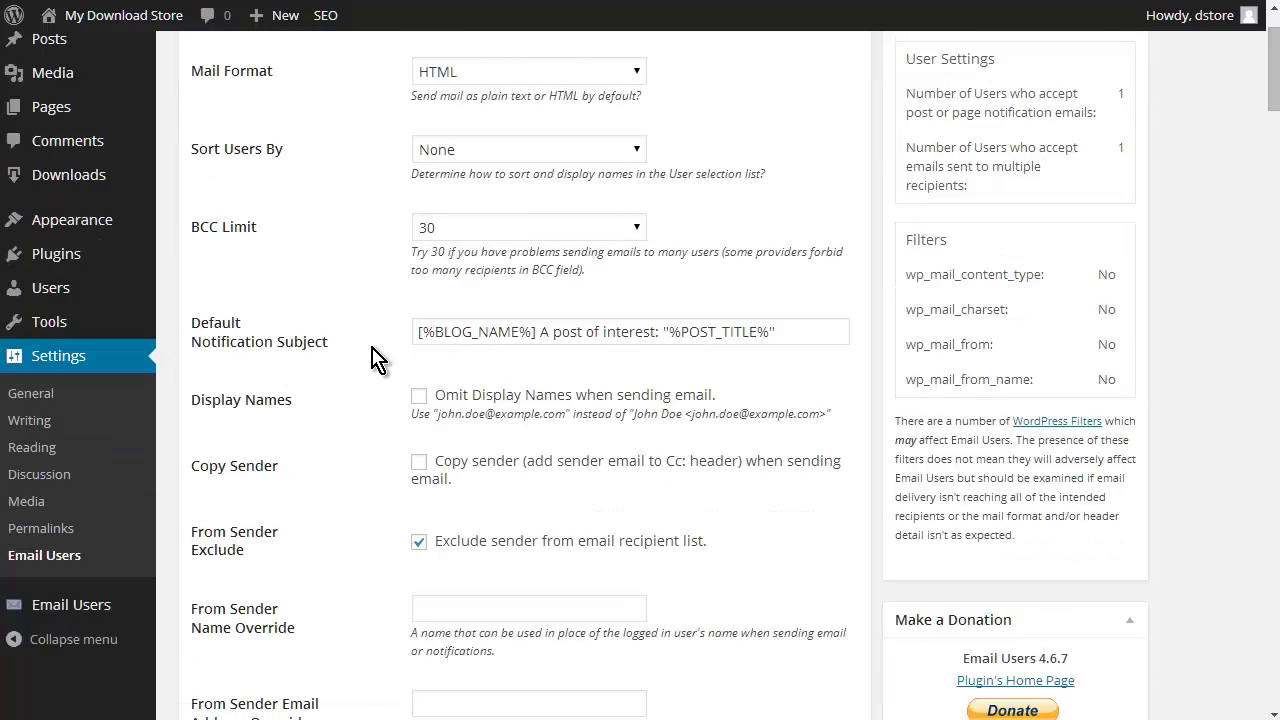
{"action": "scroll", "coordinate": [375, 352], "scroll_direction": "down", "scroll_amount": 6}
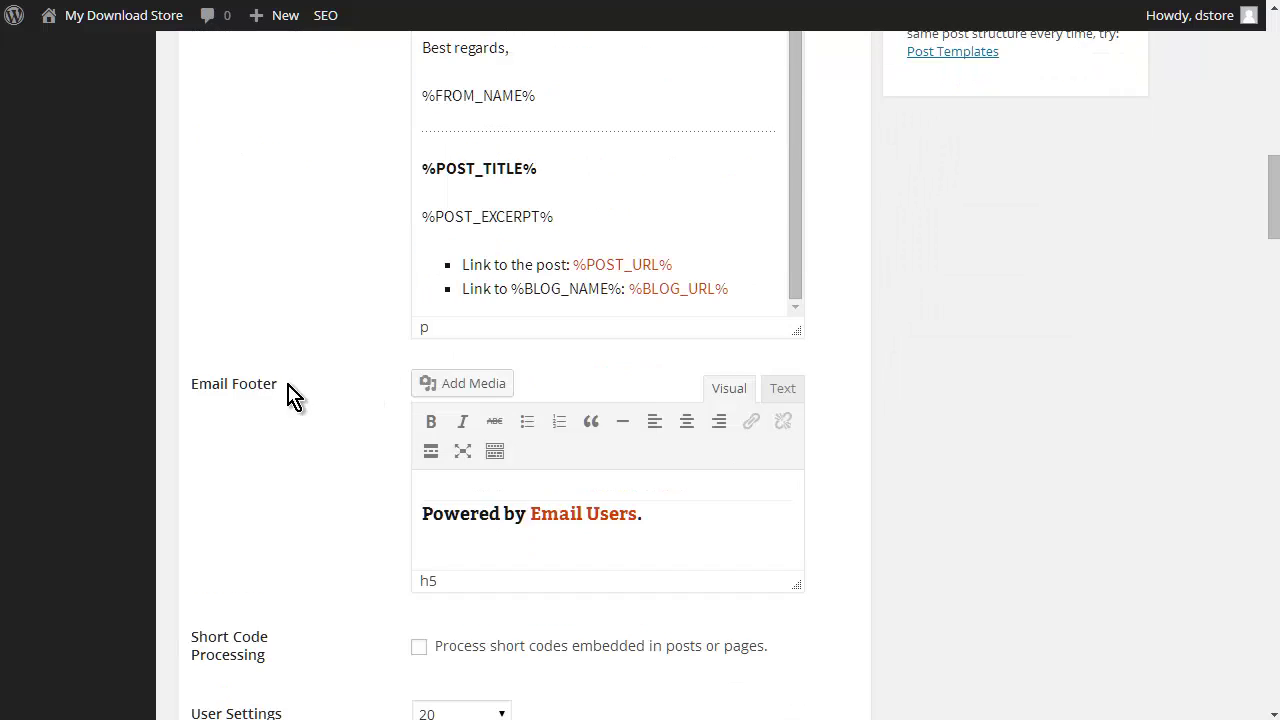
{"action": "scroll", "coordinate": [268, 398], "scroll_direction": "down", "scroll_amount": 7}
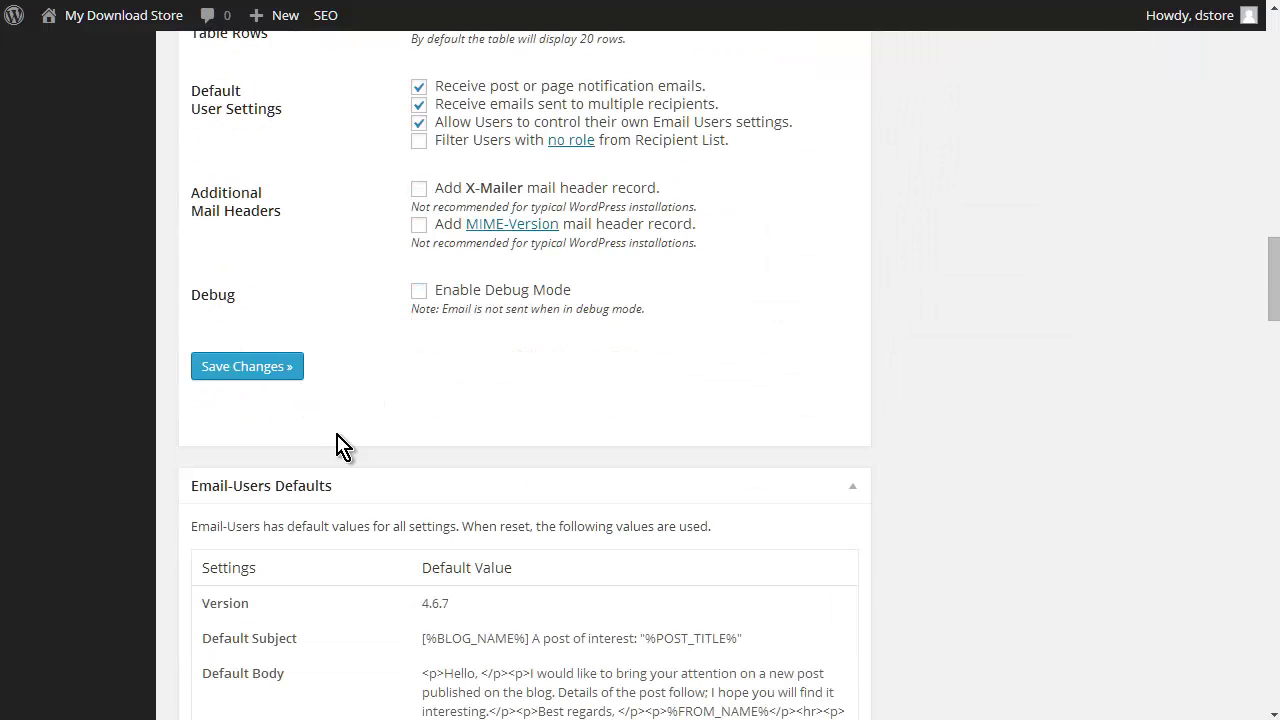
{"action": "left_click", "coordinate": [300, 367]}
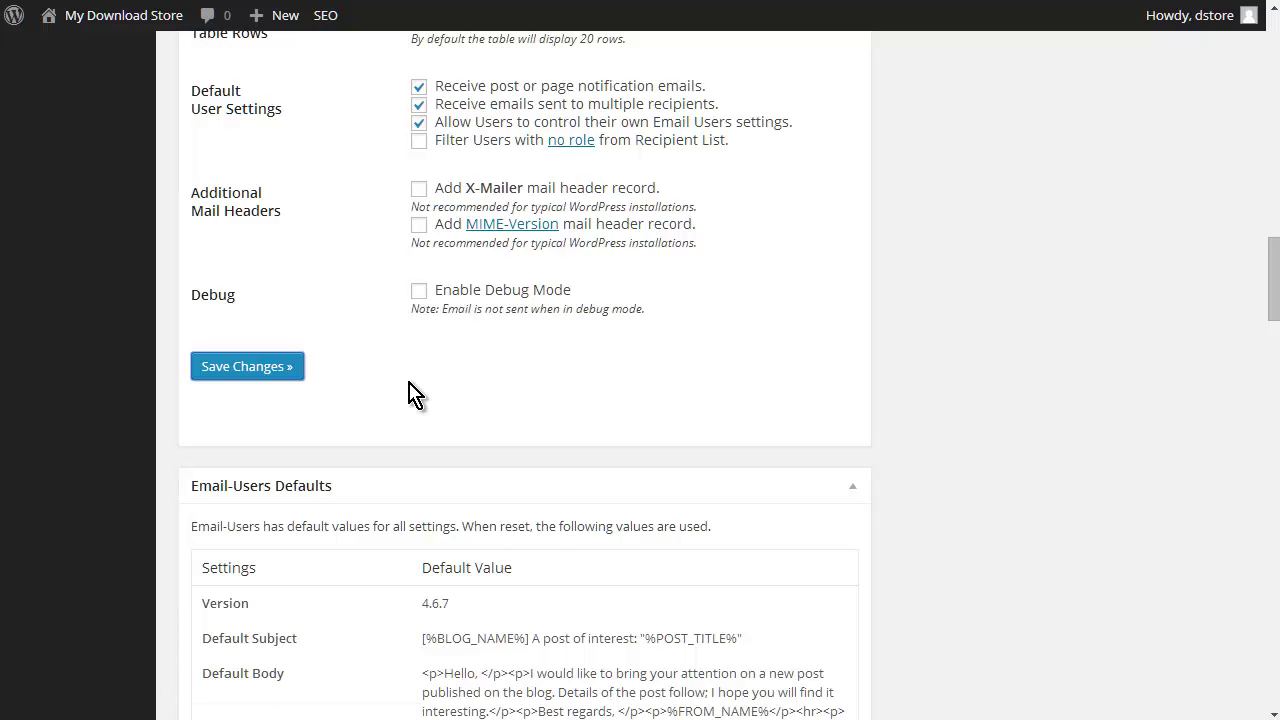
{"action": "mouse_move", "coordinate": [45, 408]}
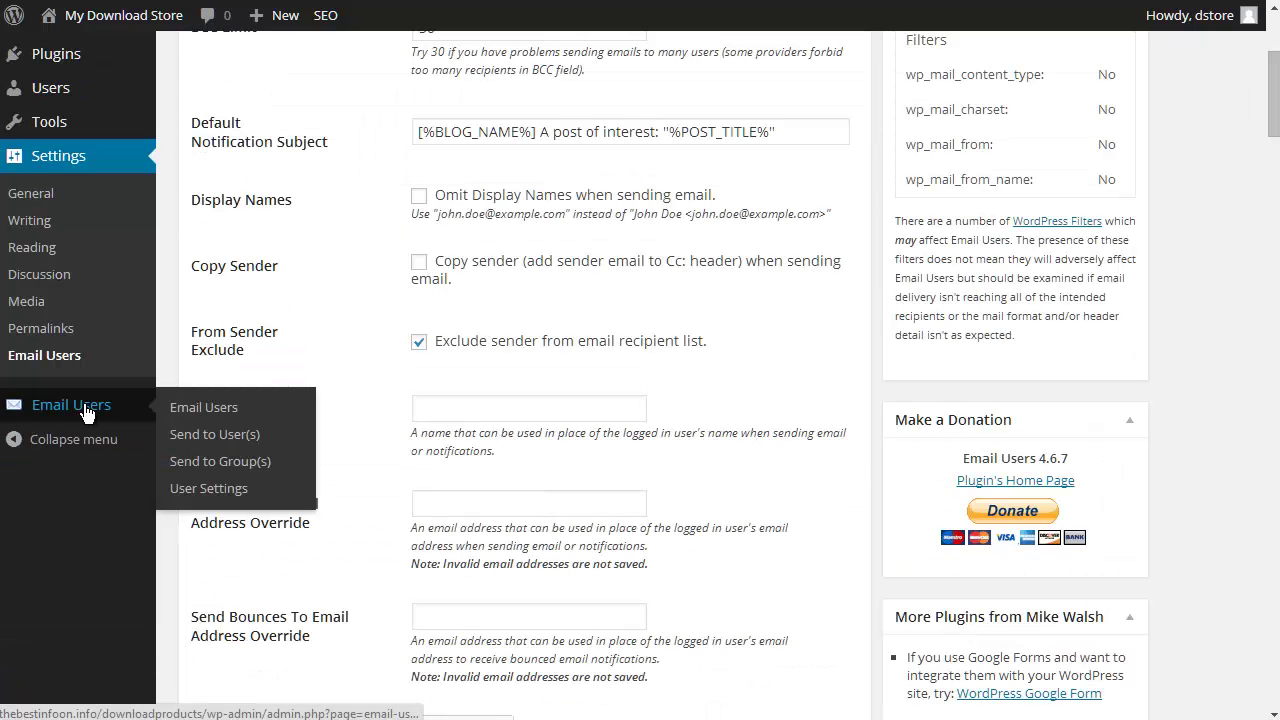
On the Send to User(s) form, select both listed site users as recipients
{"action": "left_click", "coordinate": [246, 435]}
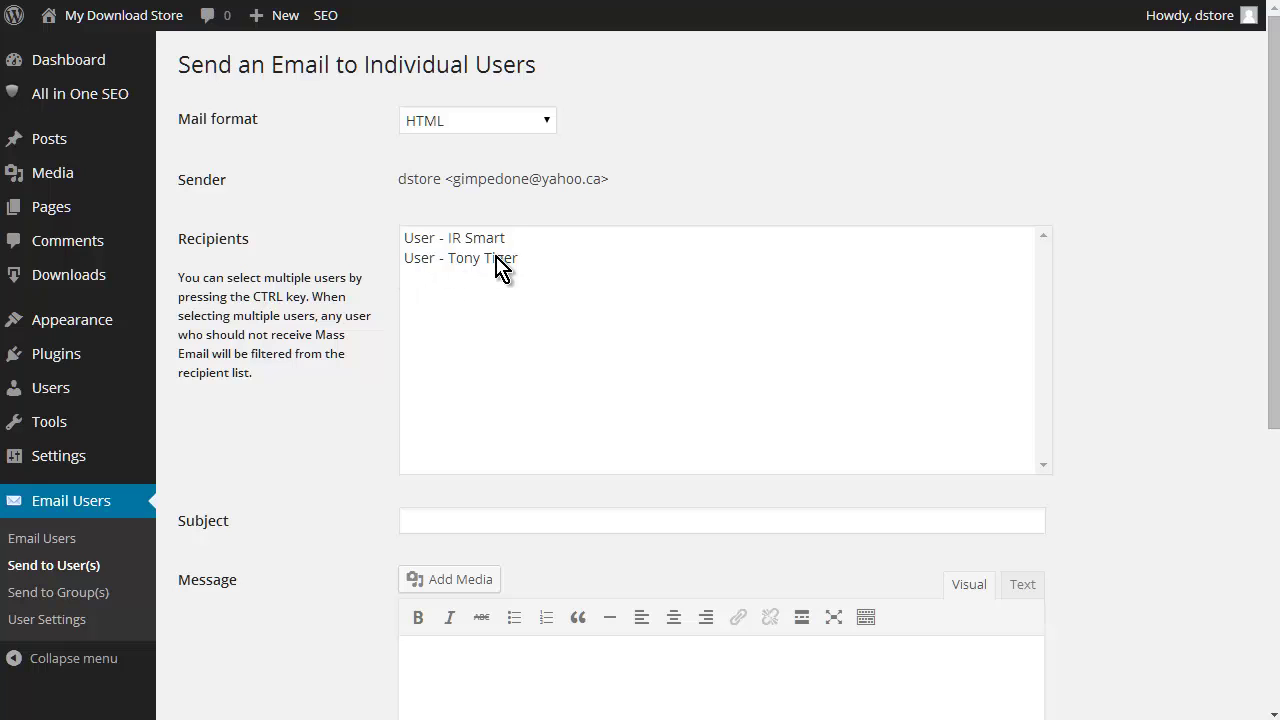
{"action": "left_click", "coordinate": [449, 239]}
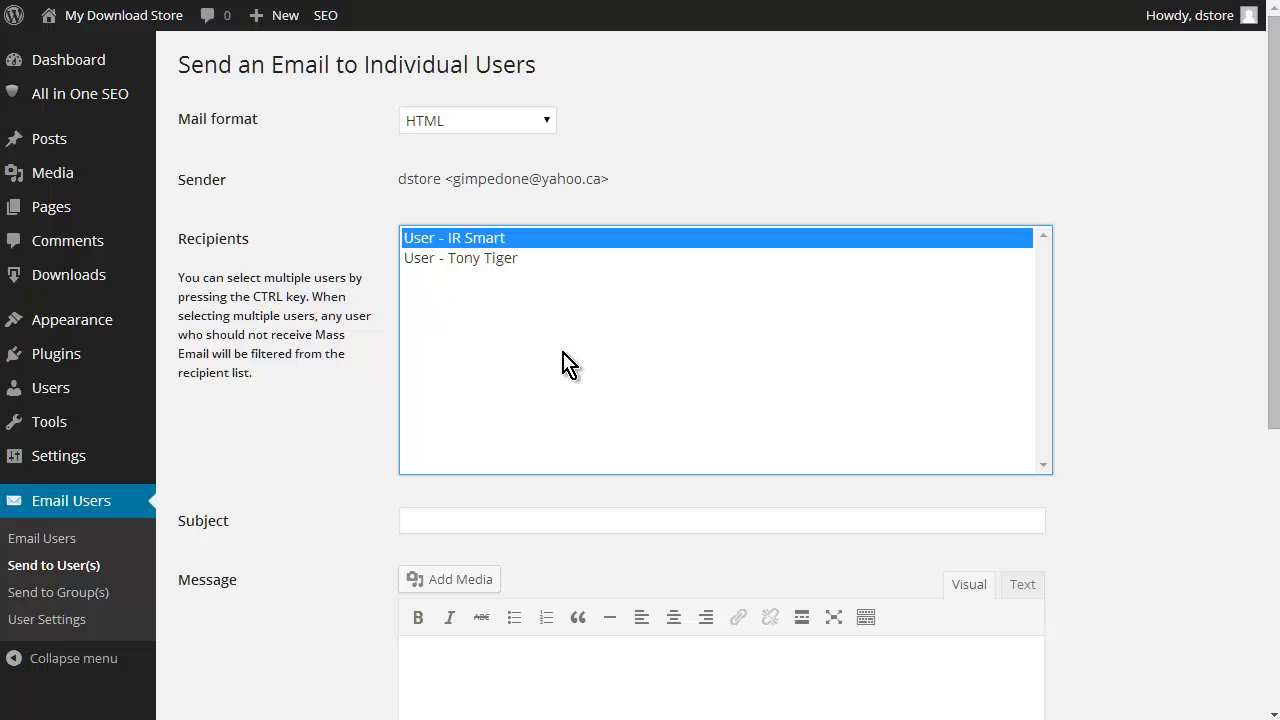
{"action": "left_click", "coordinate": [502, 260], "text": "ctrl"}
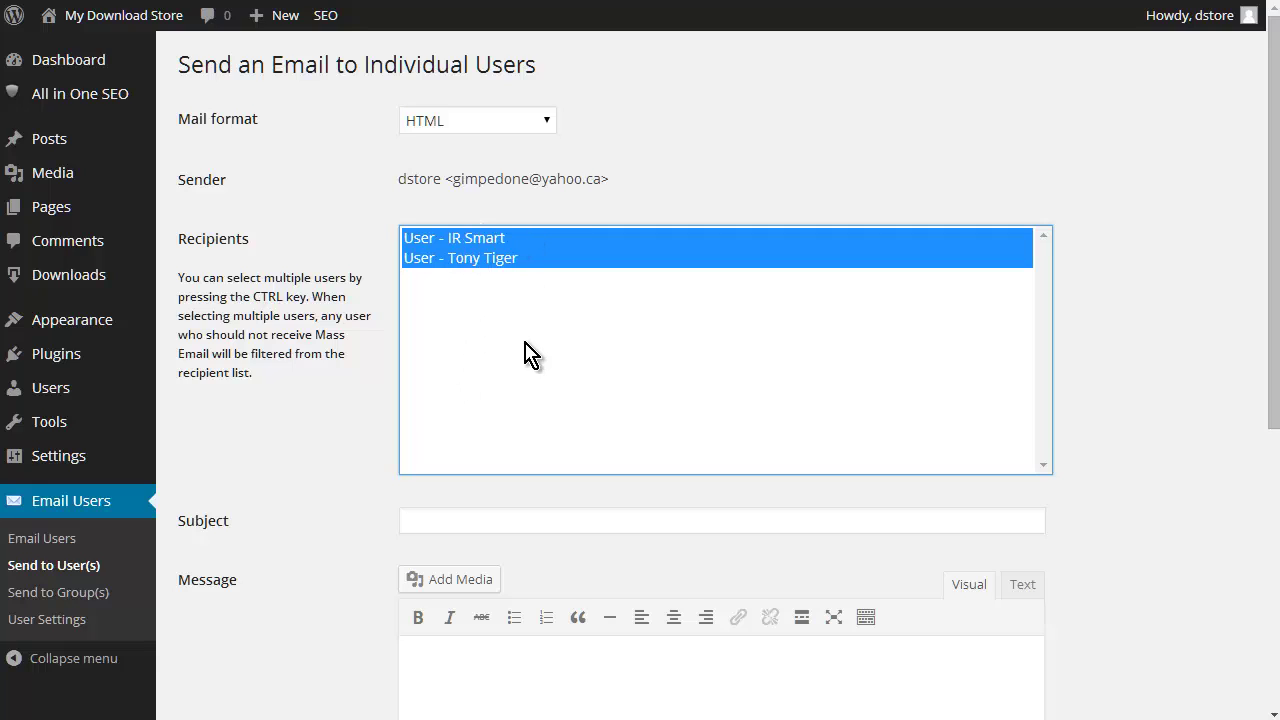
{"action": "scroll", "coordinate": [528, 355], "scroll_direction": "down", "scroll_amount": 1}
{"action": "scroll", "coordinate": [528, 355], "scroll_direction": "down", "scroll_amount": 1}
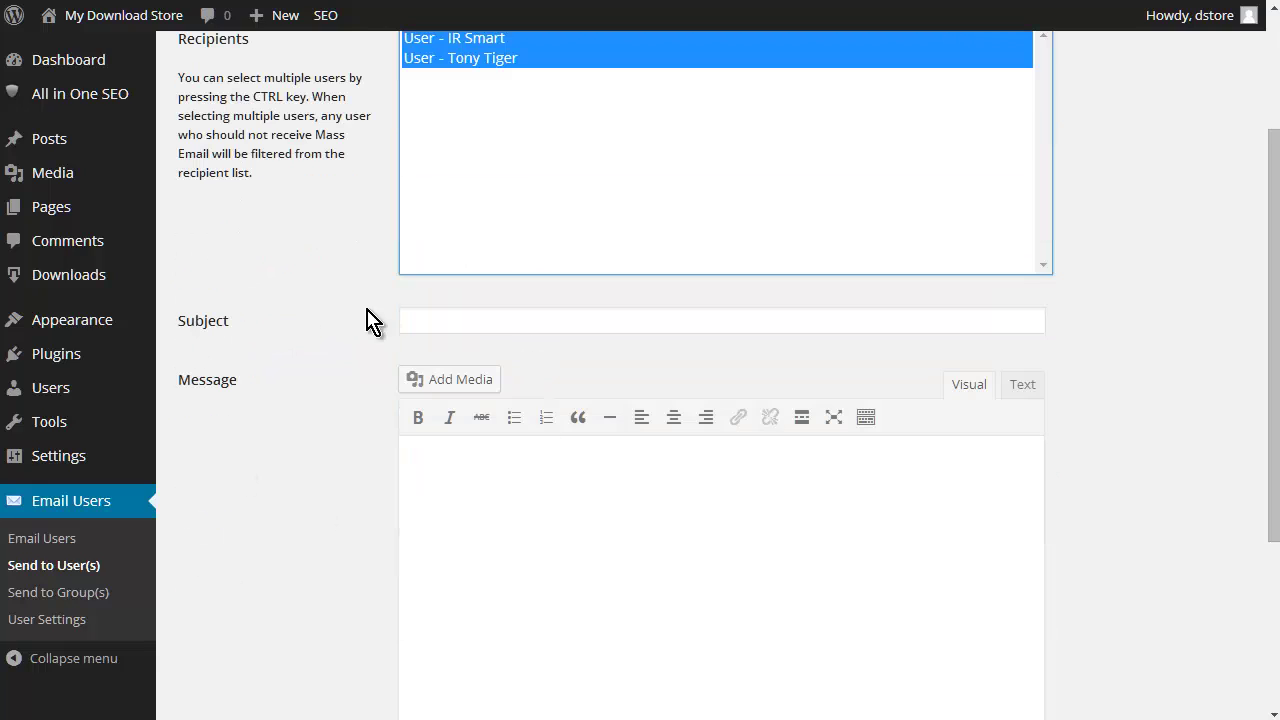
{"action": "scroll", "coordinate": [528, 415], "scroll_direction": "down", "scroll_amount": 1}
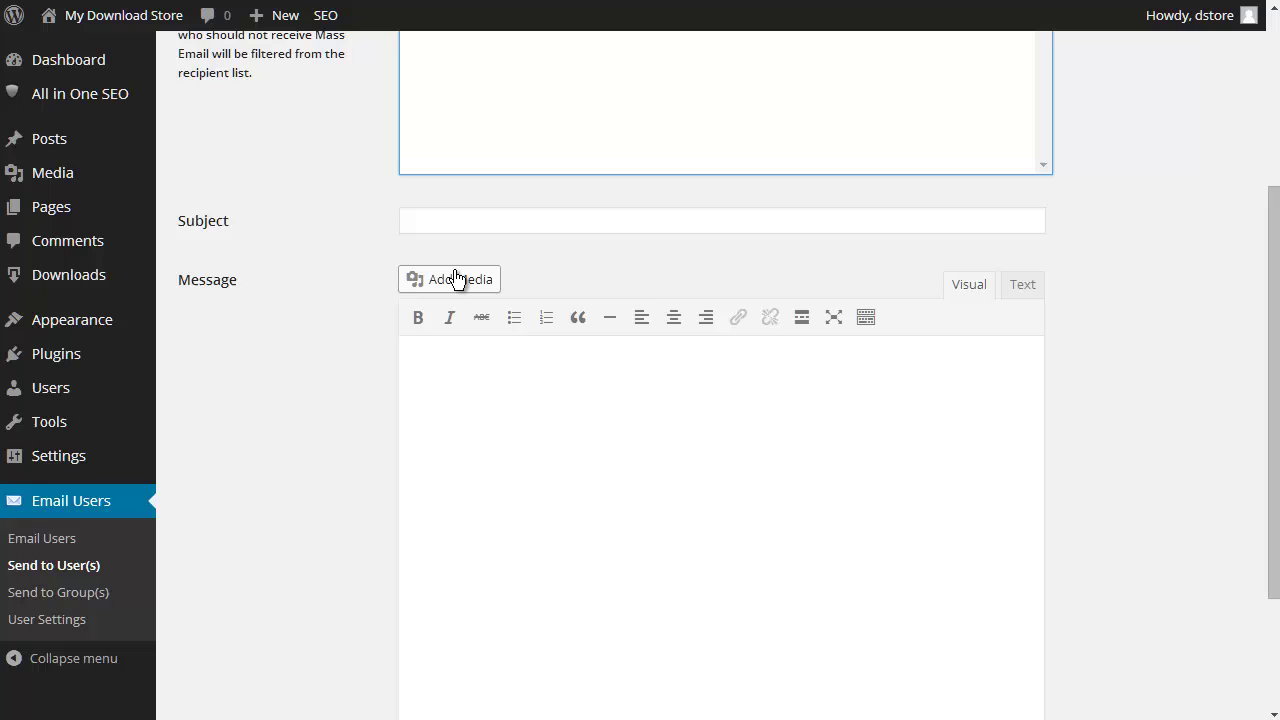
{"action": "scroll", "coordinate": [640, 466], "scroll_direction": "down", "scroll_amount": 2}
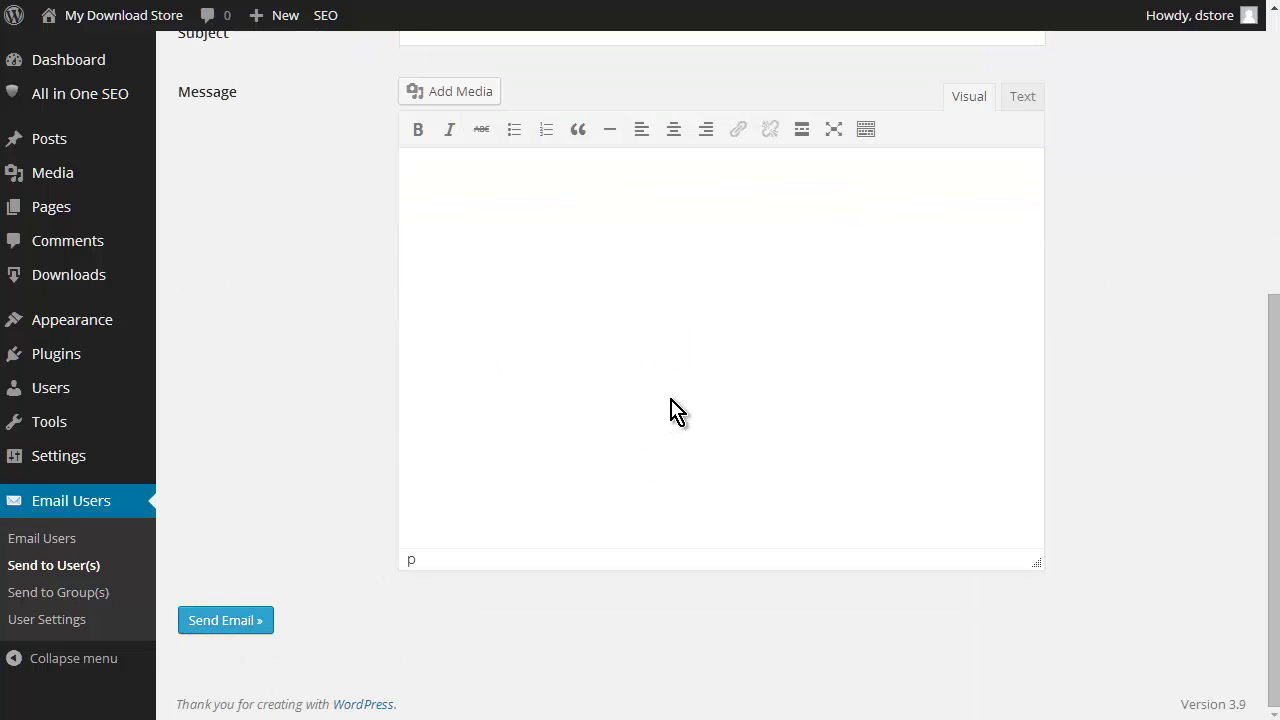
{"action": "scroll", "coordinate": [654, 414], "scroll_direction": "up", "scroll_amount": 5}
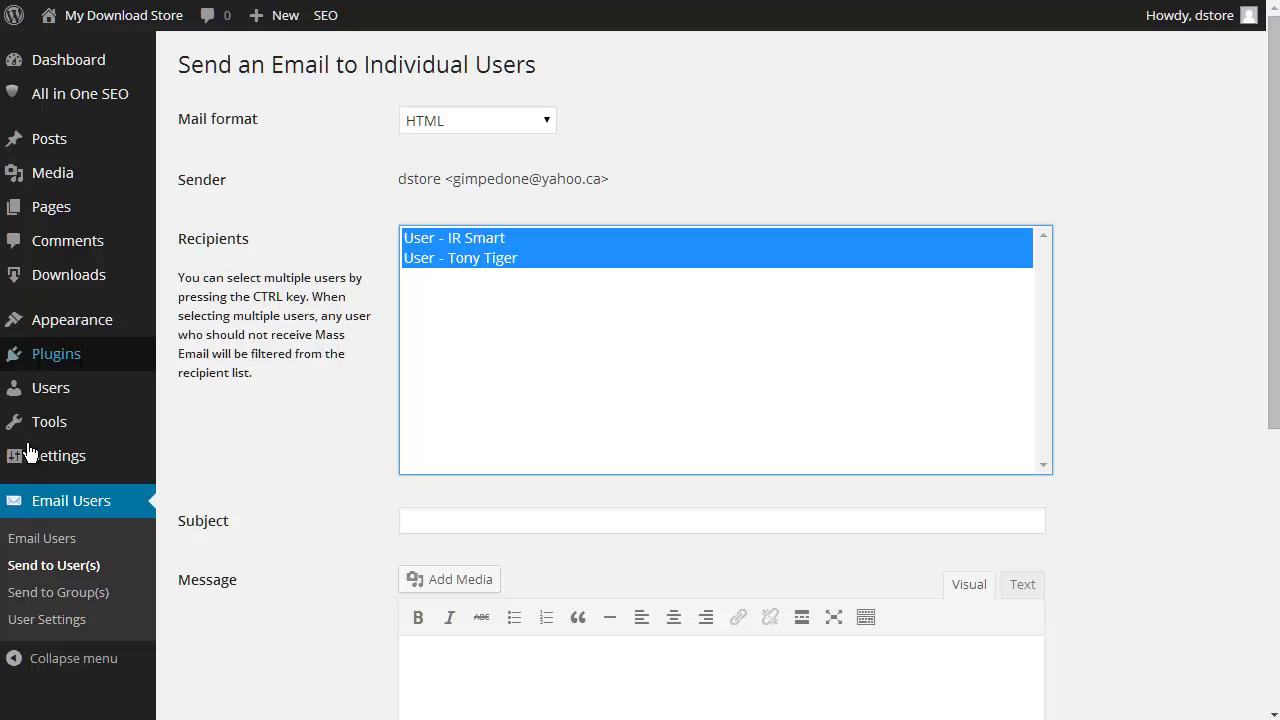
On the Send to Group(s) form, choose 'Role - Subscriber' as the recipients
{"action": "left_click", "coordinate": [62, 594]}
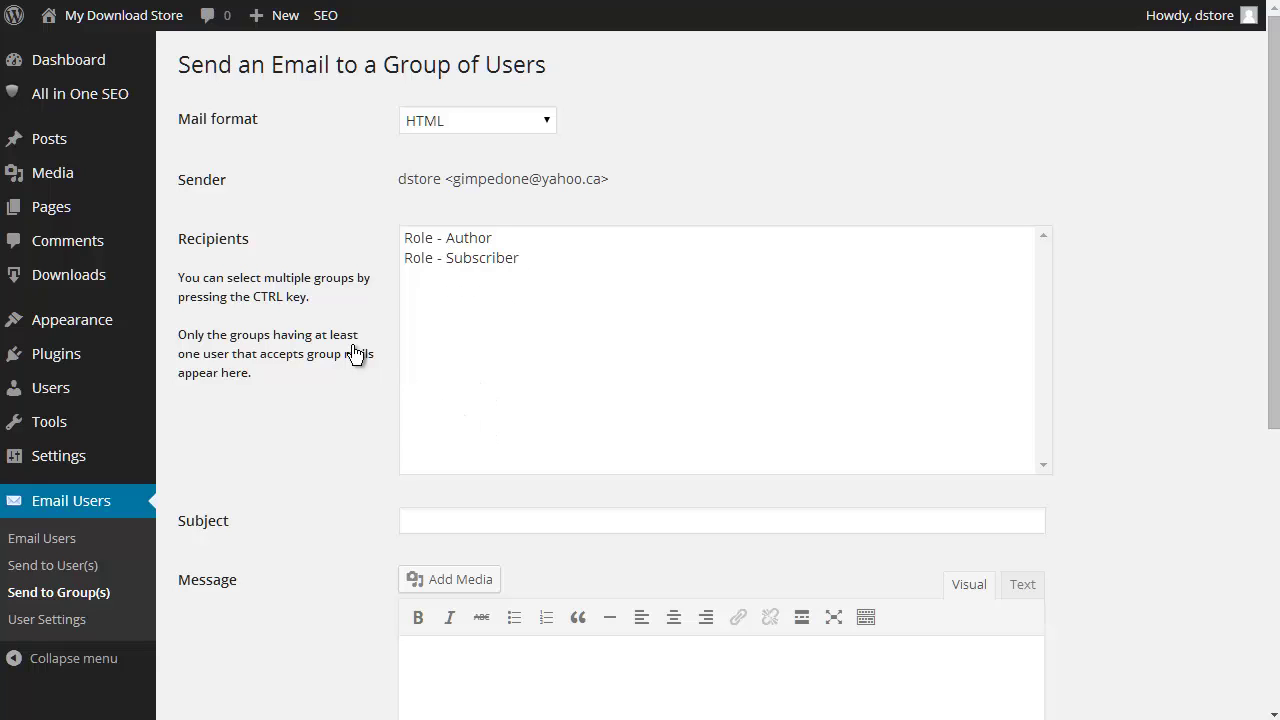
{"action": "left_click", "coordinate": [482, 260]}
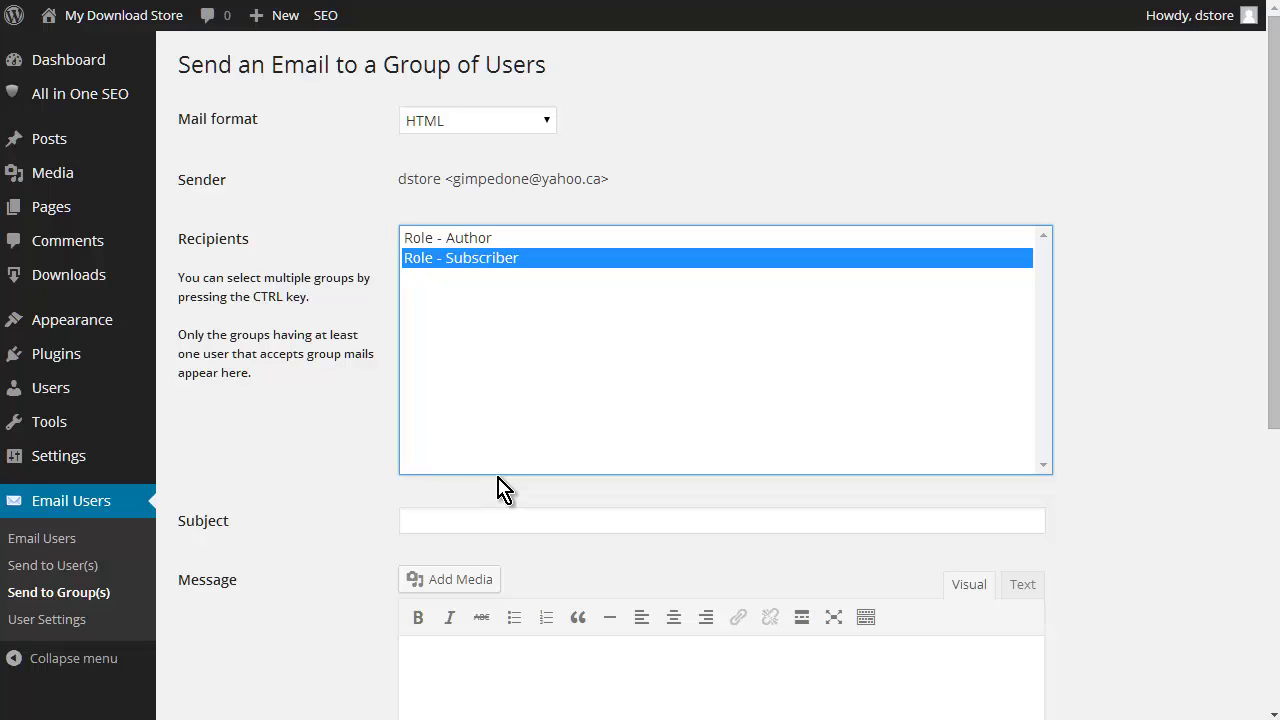
{"action": "scroll", "coordinate": [309, 491], "scroll_direction": "down", "scroll_amount": 1}
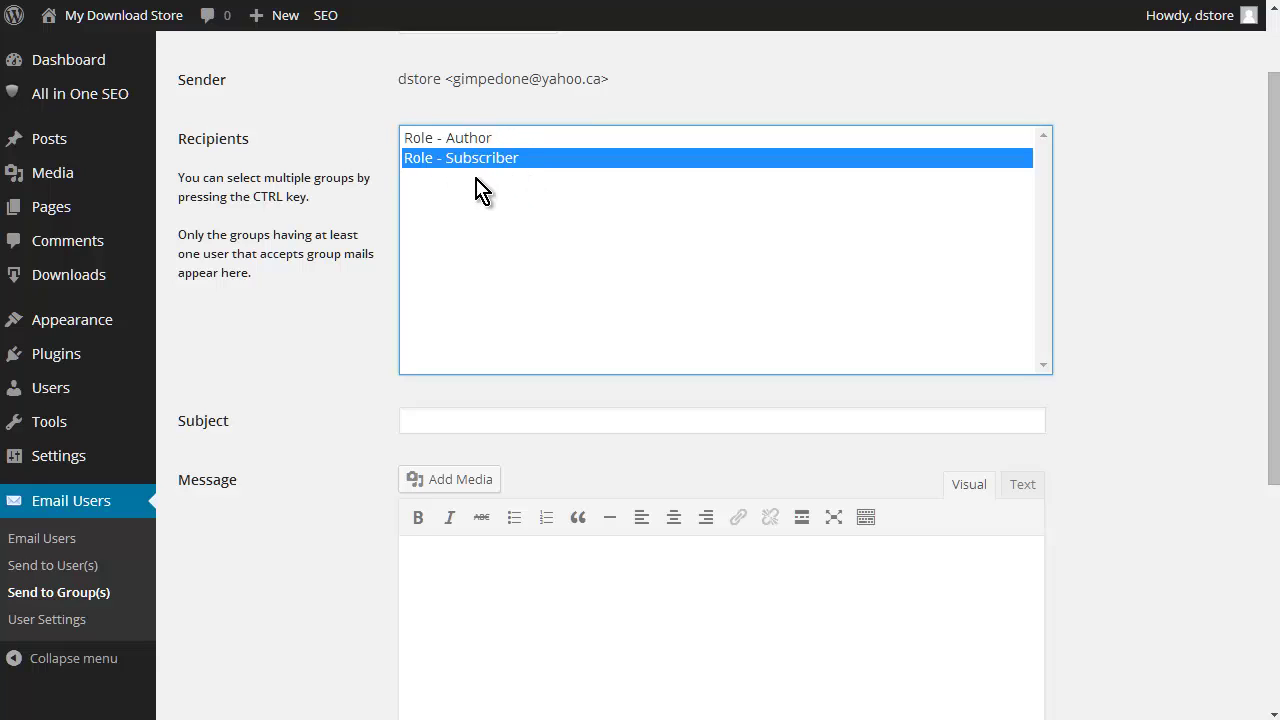
{"action": "scroll", "coordinate": [480, 388], "scroll_direction": "down", "scroll_amount": 1}
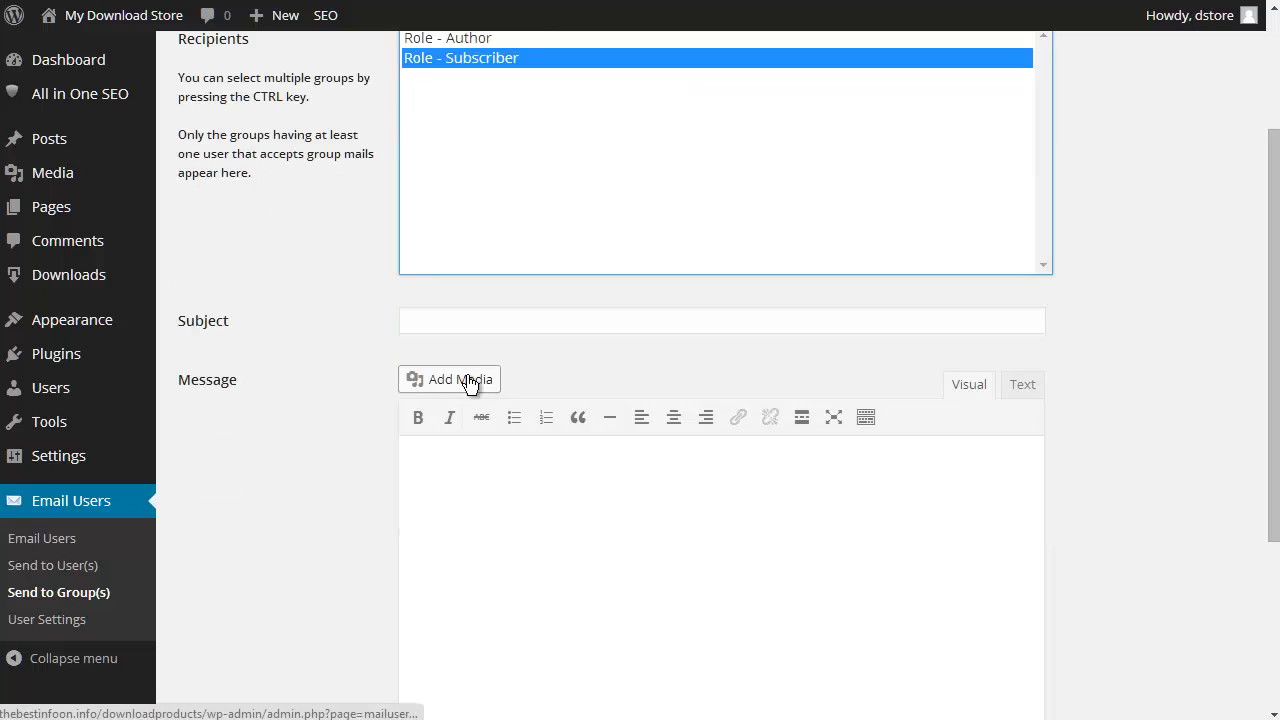
{"action": "left_click", "coordinate": [466, 318]}
{"action": "scroll", "coordinate": [585, 520], "scroll_direction": "down", "scroll_amount": 2}
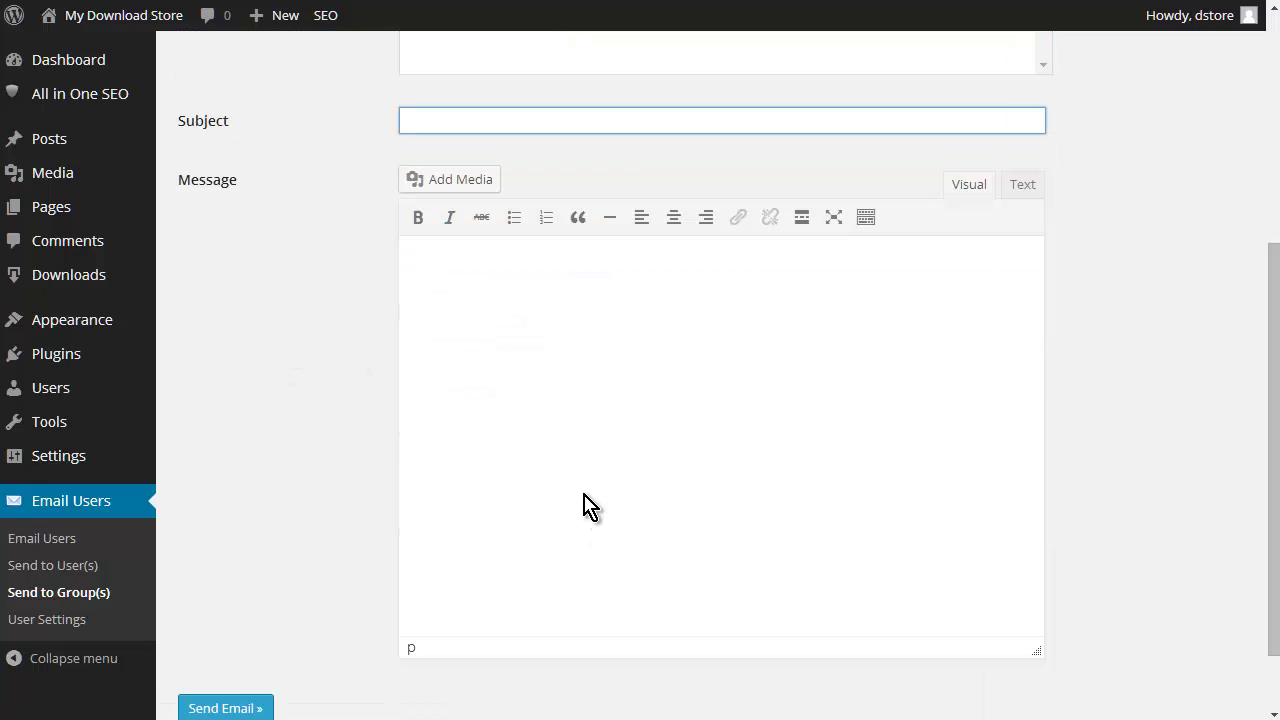
{"action": "scroll", "coordinate": [531, 350], "scroll_direction": "down", "scroll_amount": 1}
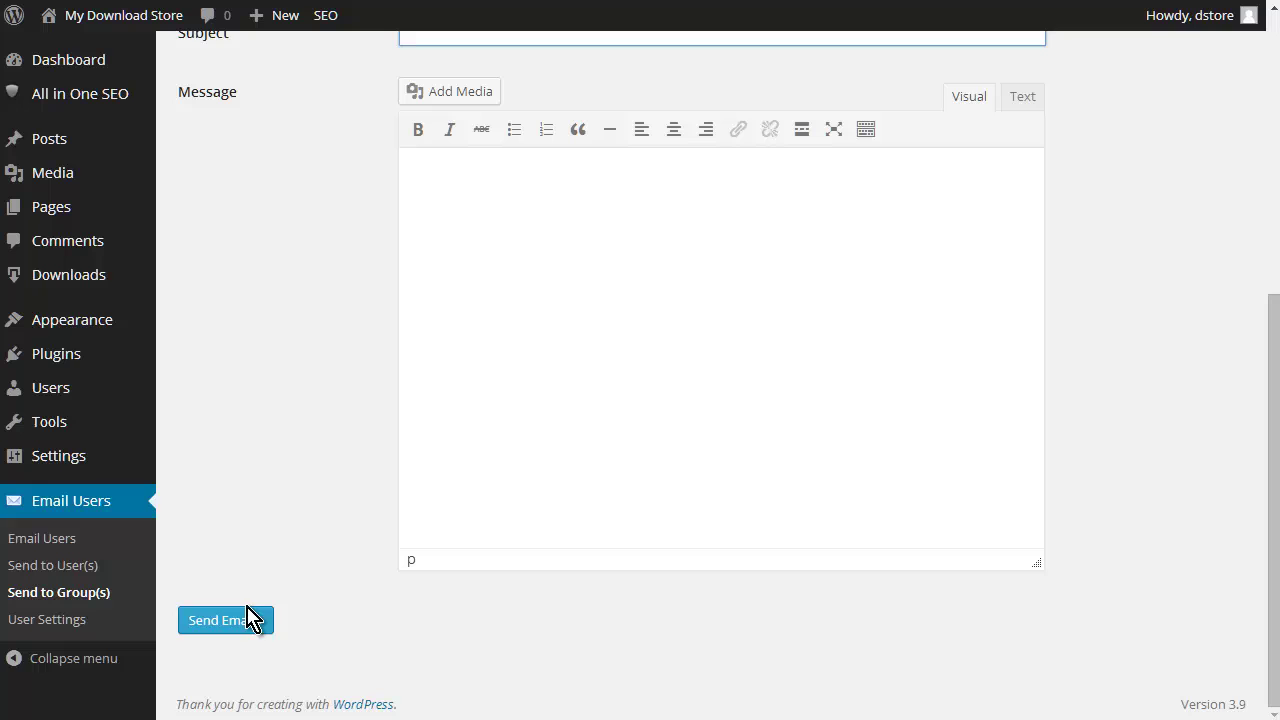
{"action": "scroll", "coordinate": [815, 575], "scroll_direction": "up", "scroll_amount": 2}
{"action": "scroll", "coordinate": [815, 575], "scroll_direction": "up", "scroll_amount": 3}
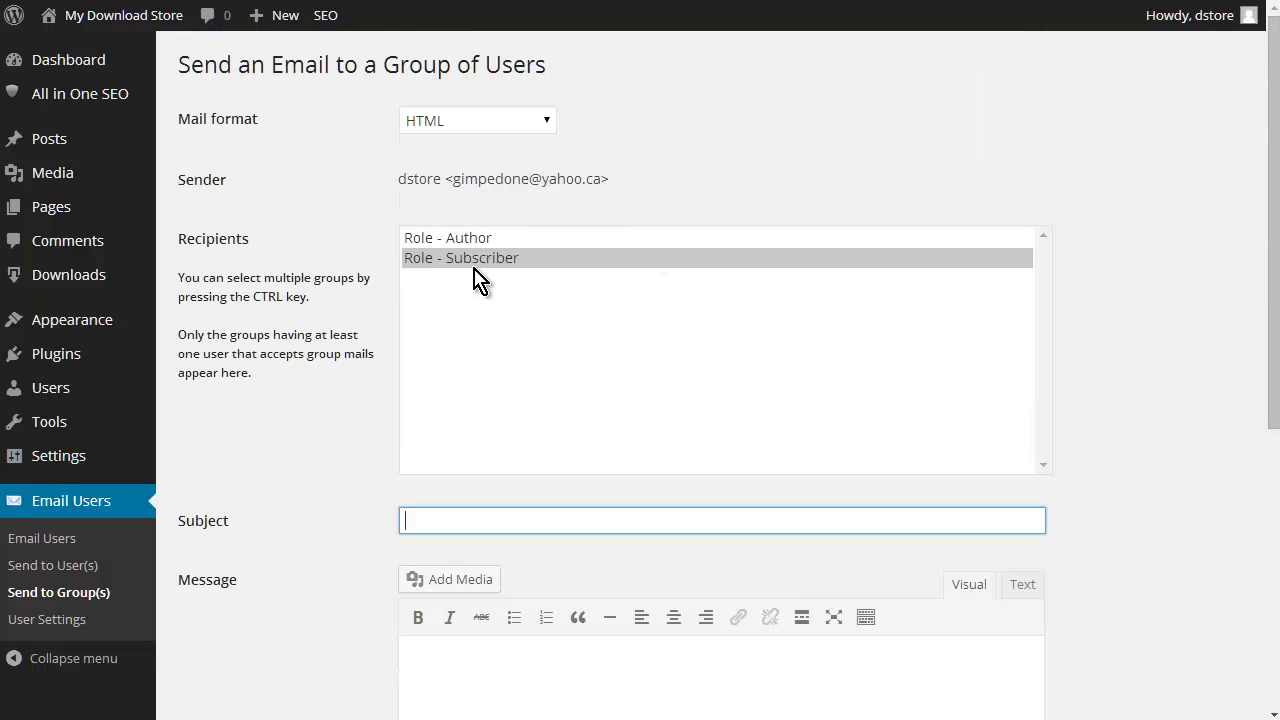
{"action": "scroll", "coordinate": [308, 436], "scroll_direction": "down", "scroll_amount": 2}
{"action": "scroll", "coordinate": [285, 465], "scroll_direction": "down", "scroll_amount": 2}
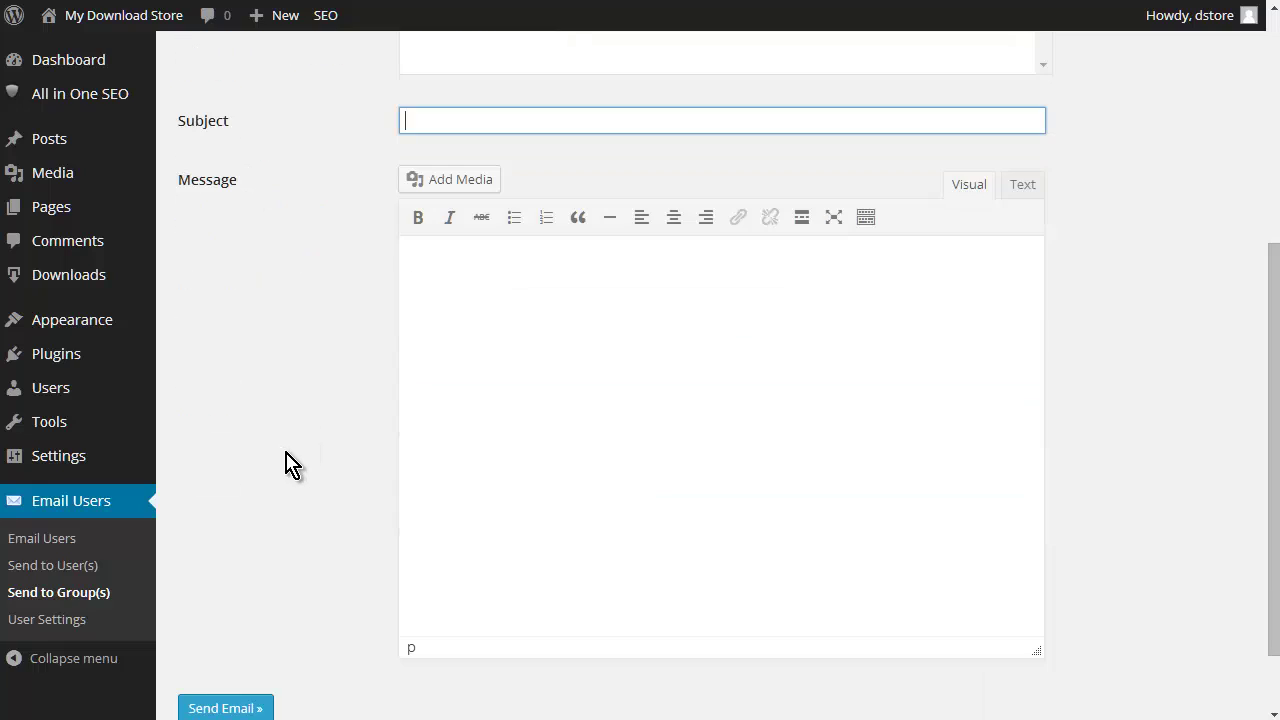
{"action": "scroll", "coordinate": [286, 465], "scroll_direction": "up", "scroll_amount": 4}
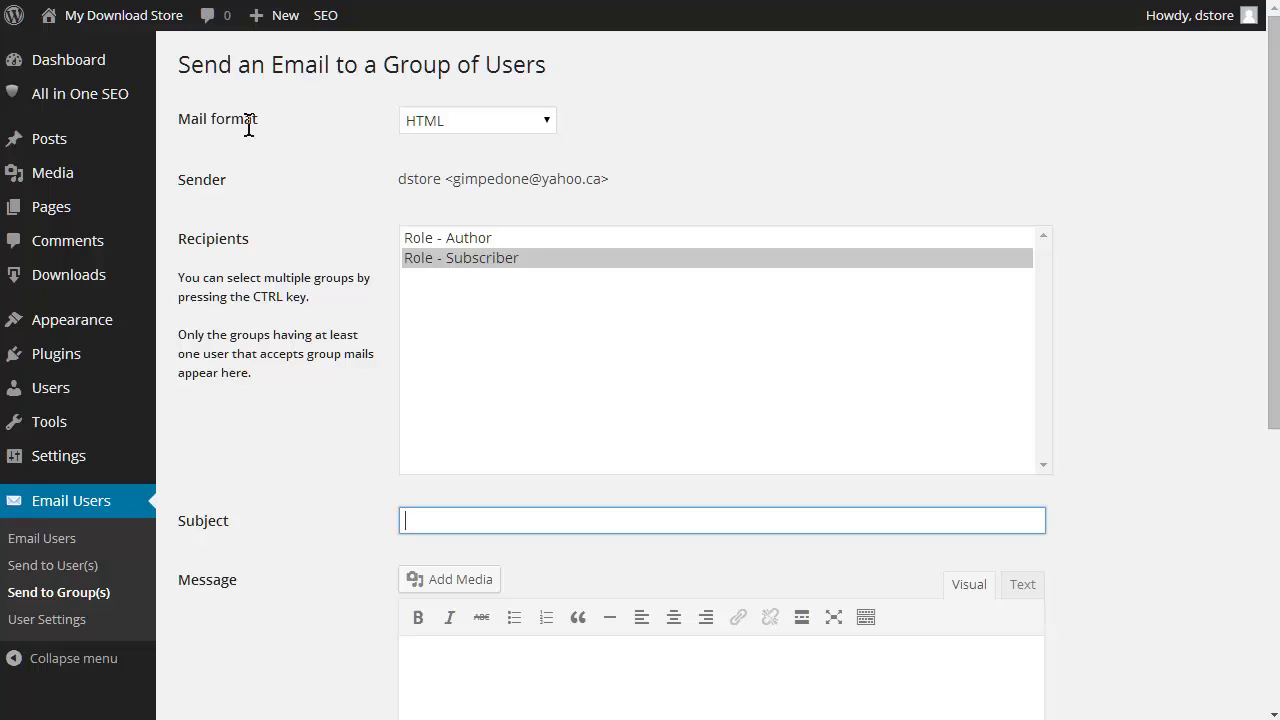
{"action": "mouse_move", "coordinate": [89, 137]}
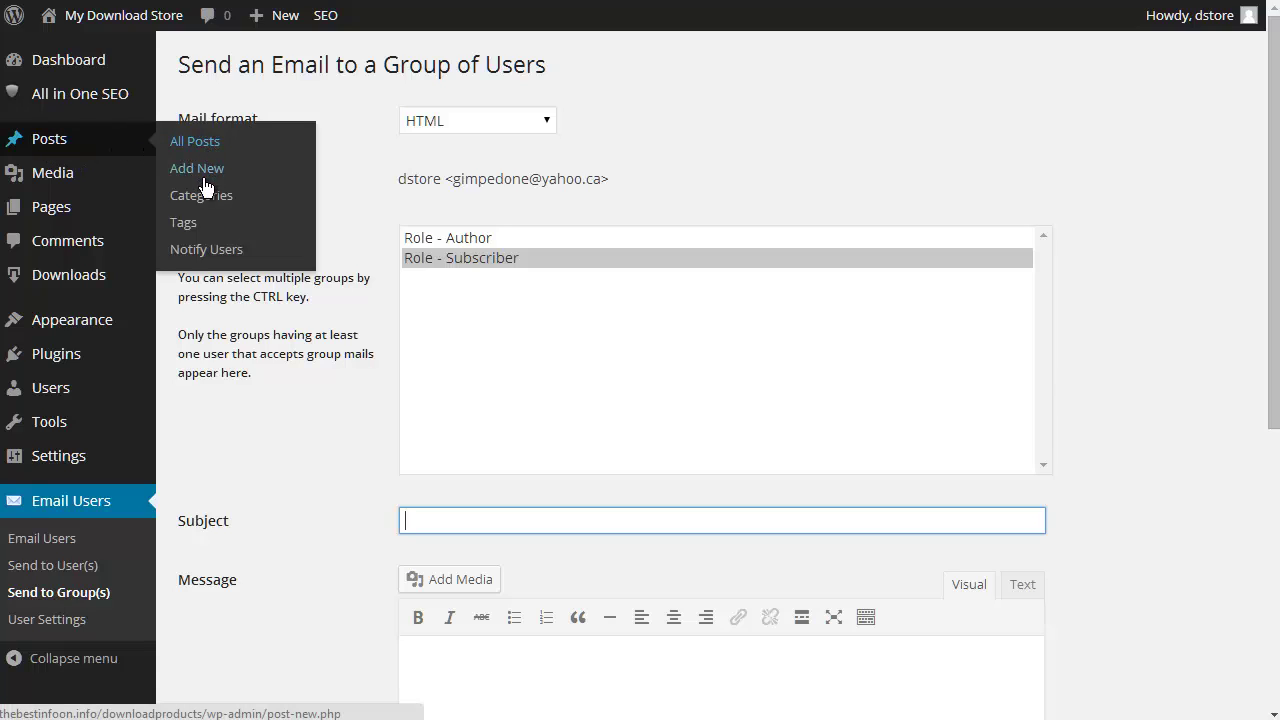
Start a new post titled 'Tesst' with the body text 'Test'
{"action": "left_click", "coordinate": [190, 142]}
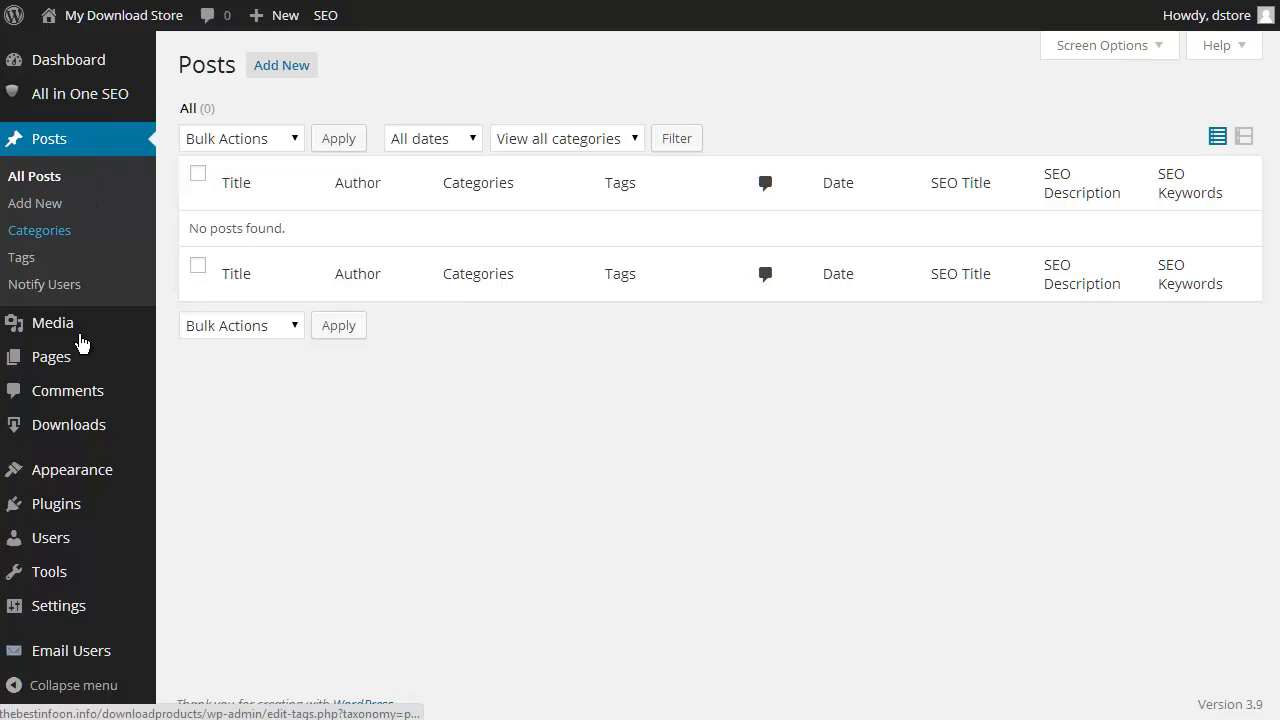
{"action": "left_click", "coordinate": [101, 213]}
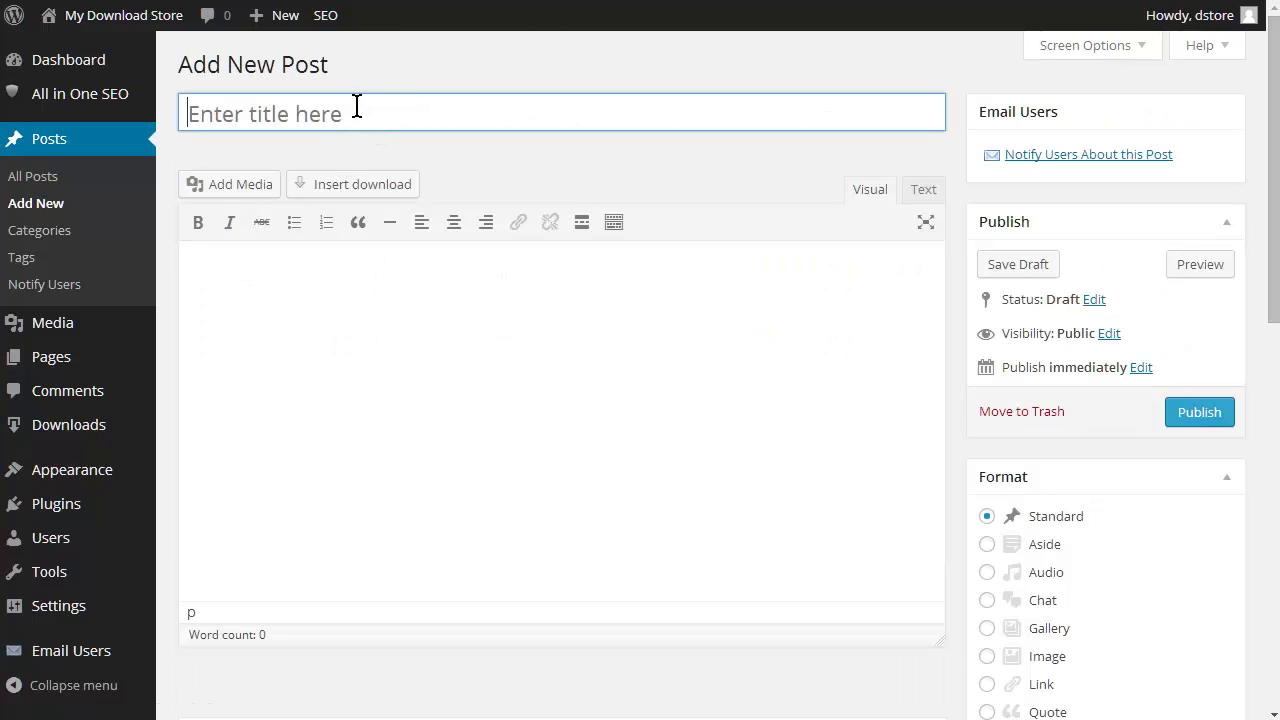
{"action": "left_click", "coordinate": [361, 108]}
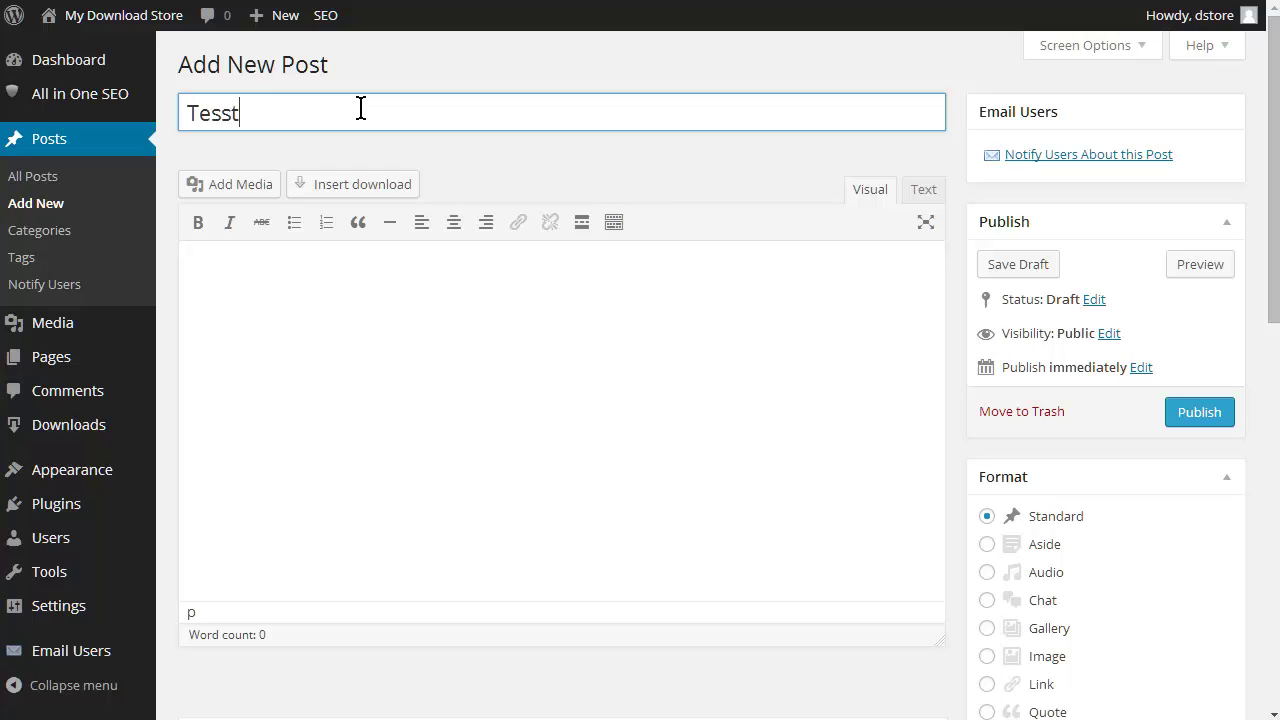
{"action": "key", "text": "Tab"}
{"action": "type", "text": "T"}
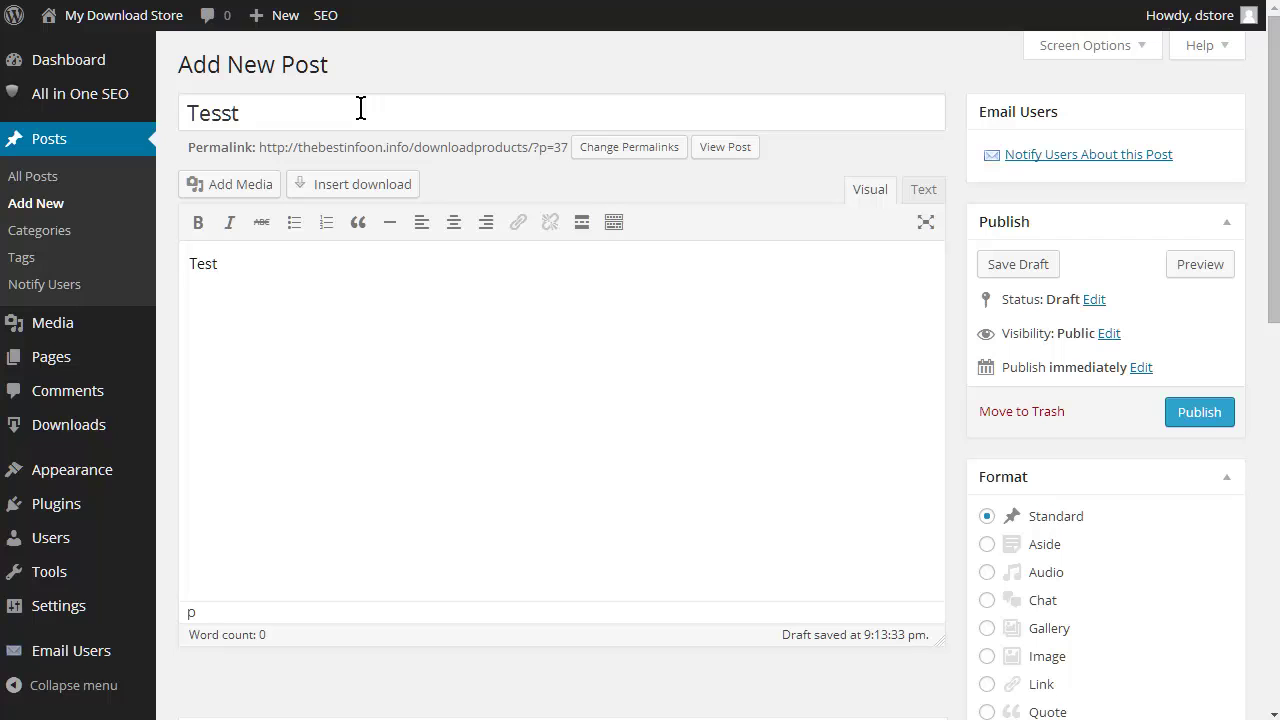
{"action": "scroll", "coordinate": [900, 320], "scroll_direction": "down", "scroll_amount": 4}
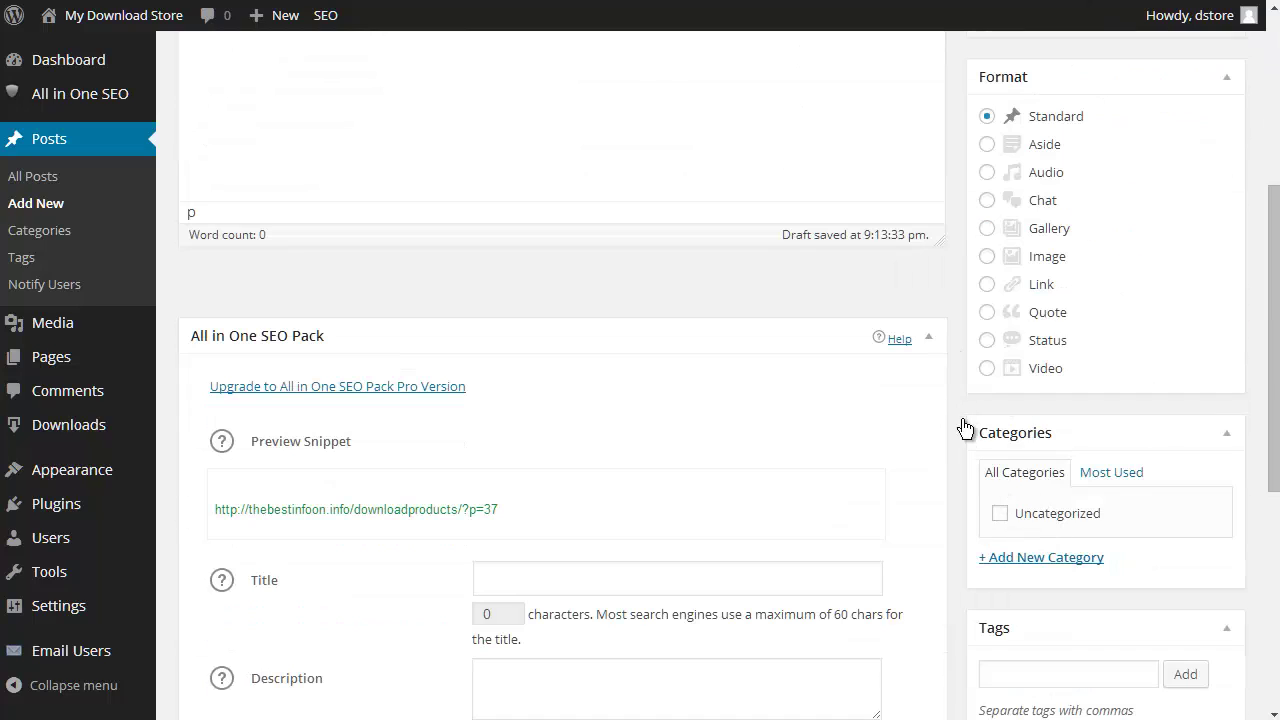
File the post under Uncategorized and publish it
{"action": "left_click", "coordinate": [1000, 513]}
{"action": "scroll", "coordinate": [951, 340], "scroll_direction": "down", "scroll_amount": 2}
{"action": "scroll", "coordinate": [951, 340], "scroll_direction": "down", "scroll_amount": 1}
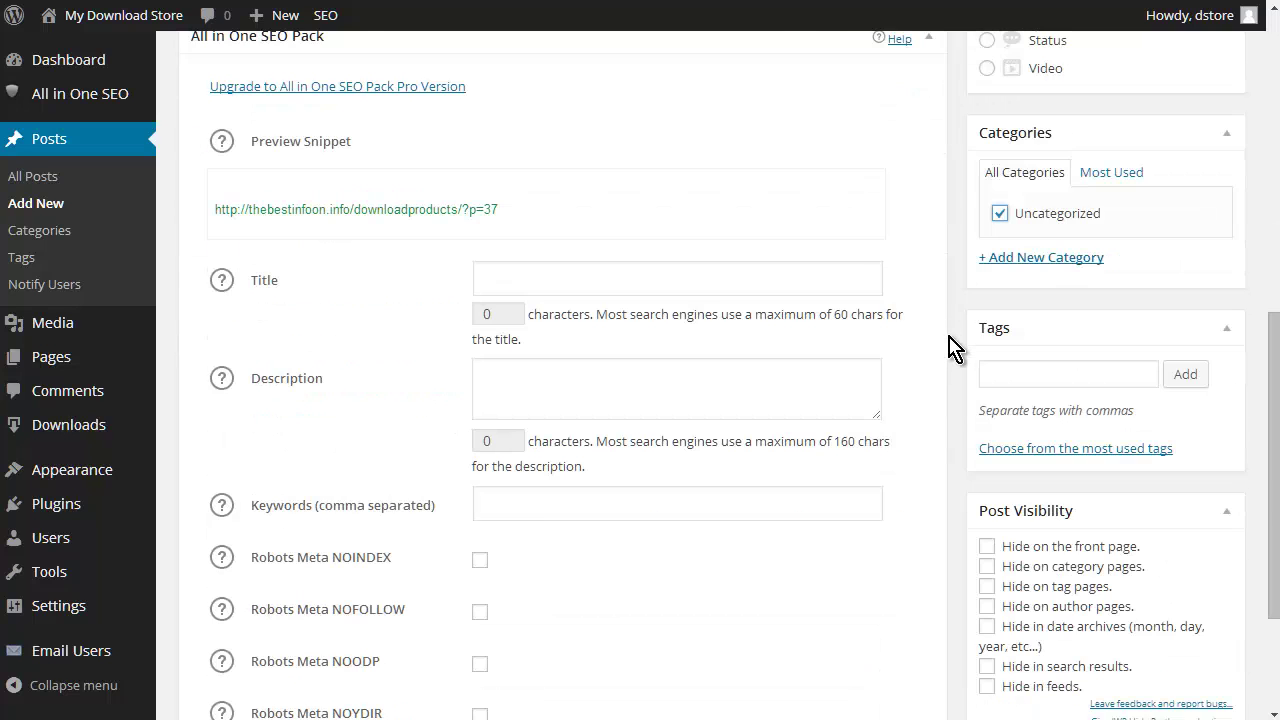
{"action": "scroll", "coordinate": [951, 355], "scroll_direction": "down", "scroll_amount": 2}
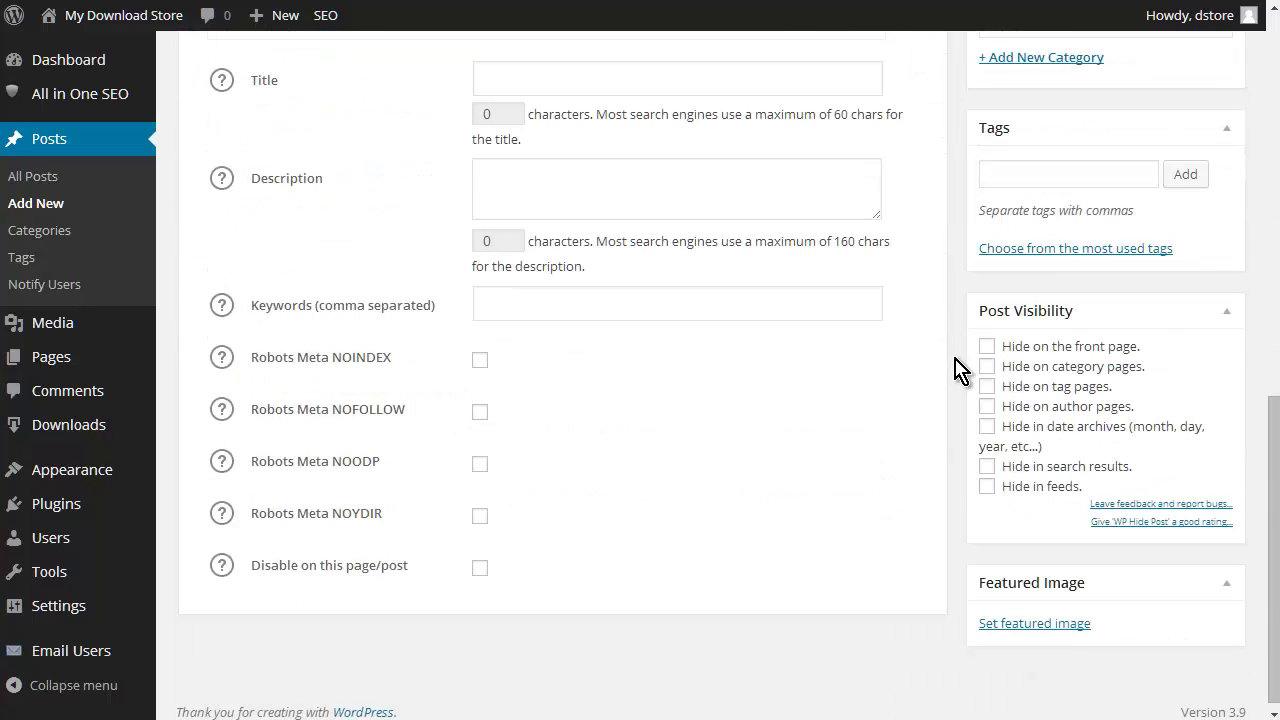
{"action": "scroll", "coordinate": [955, 370], "scroll_direction": "up", "scroll_amount": 10}
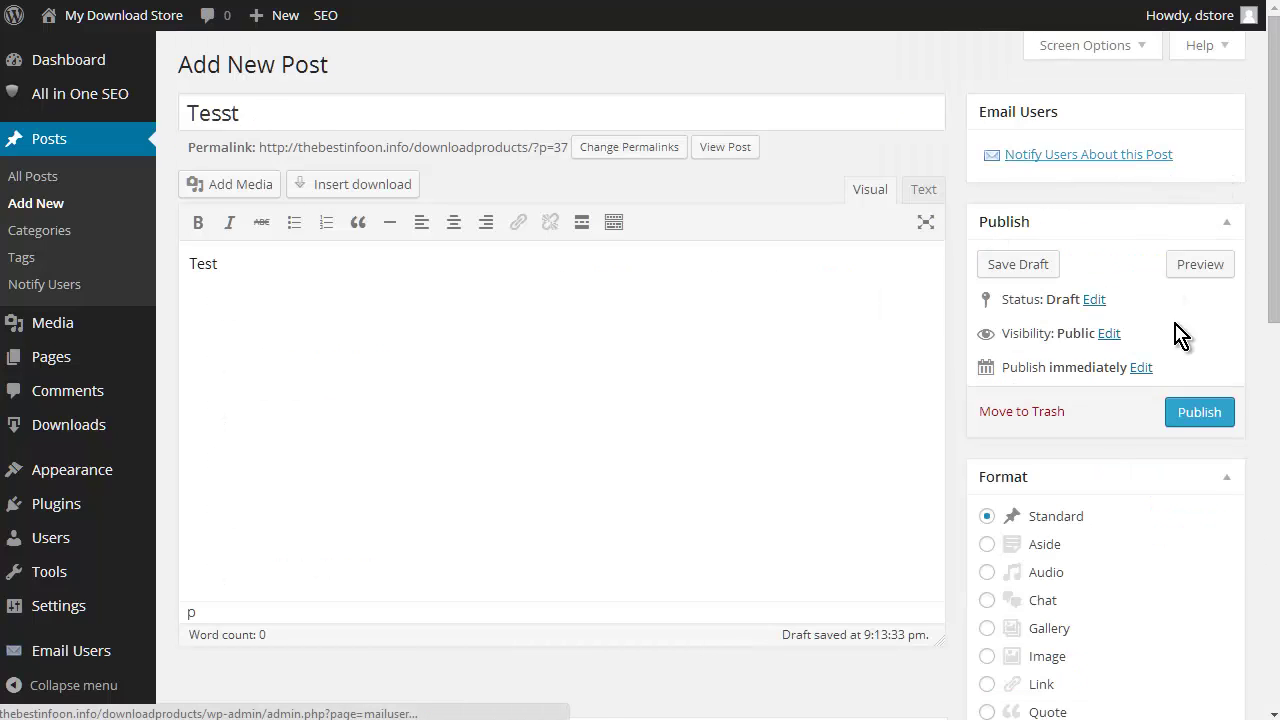
{"action": "left_click", "coordinate": [1194, 414]}
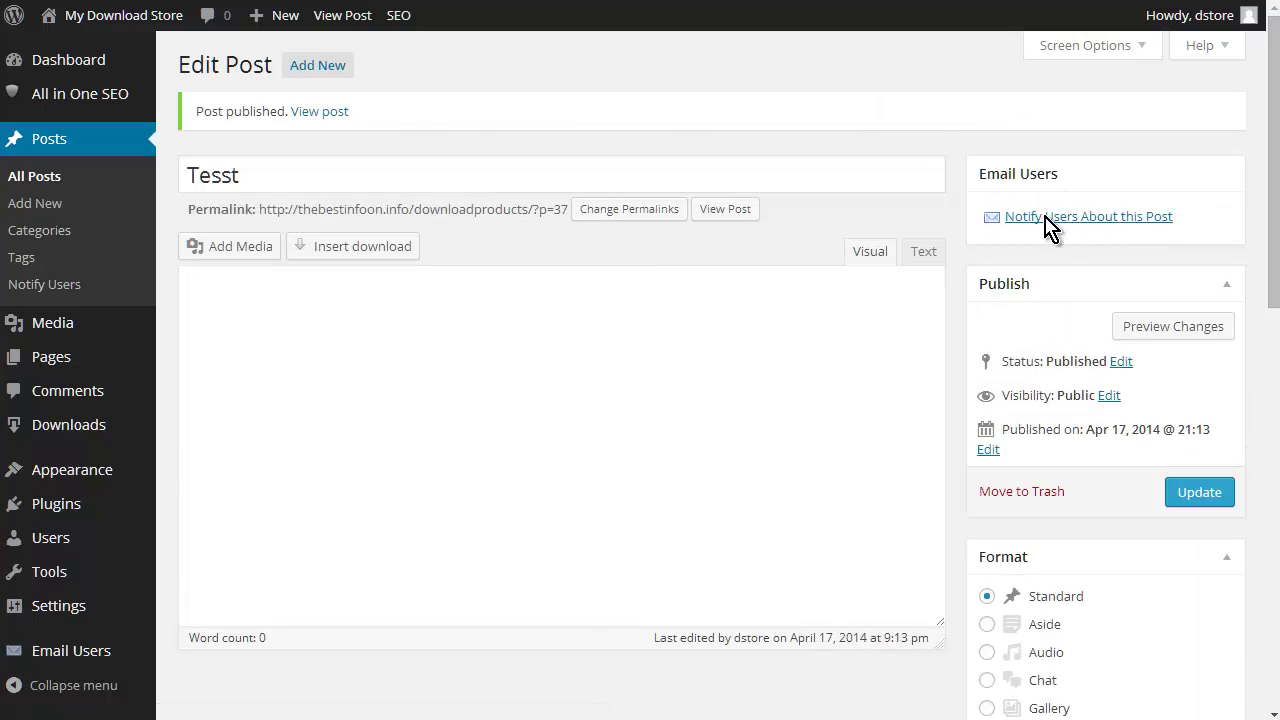
Open the notification email for 'Tesst' and address it to 'Role - Subscriber'
{"action": "left_click", "coordinate": [1119, 220]}
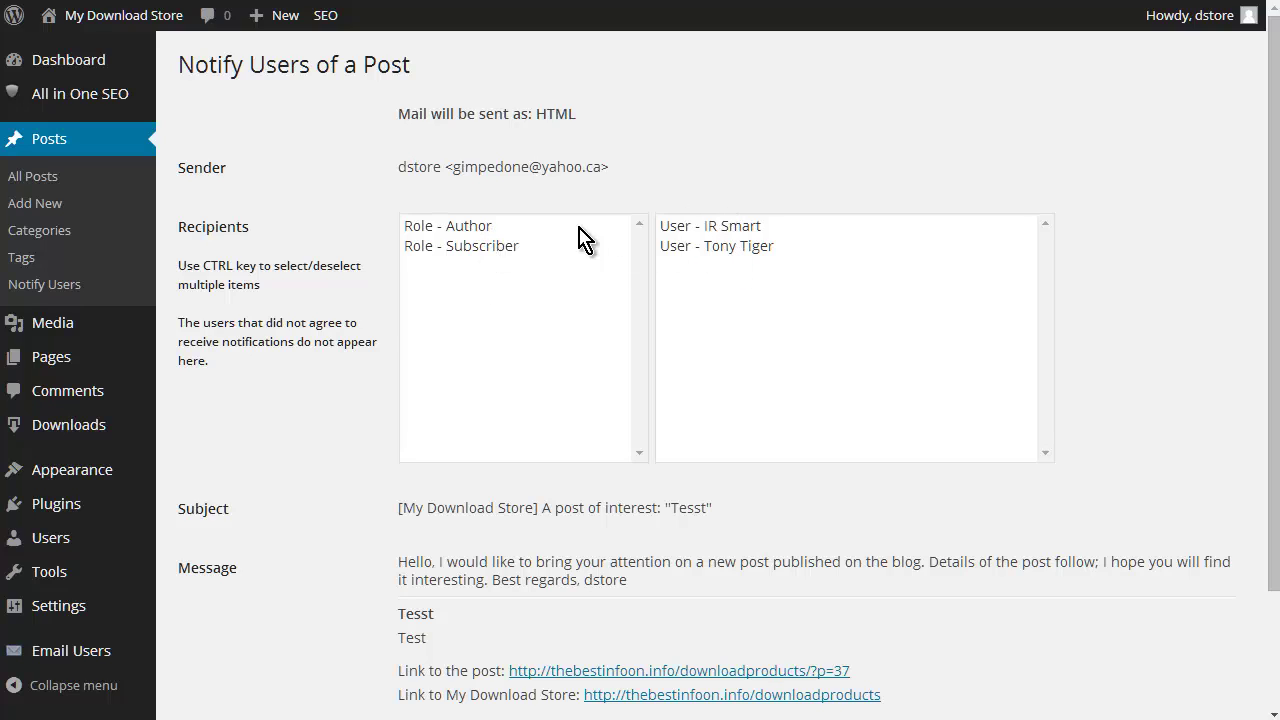
{"action": "left_click", "coordinate": [481, 250]}
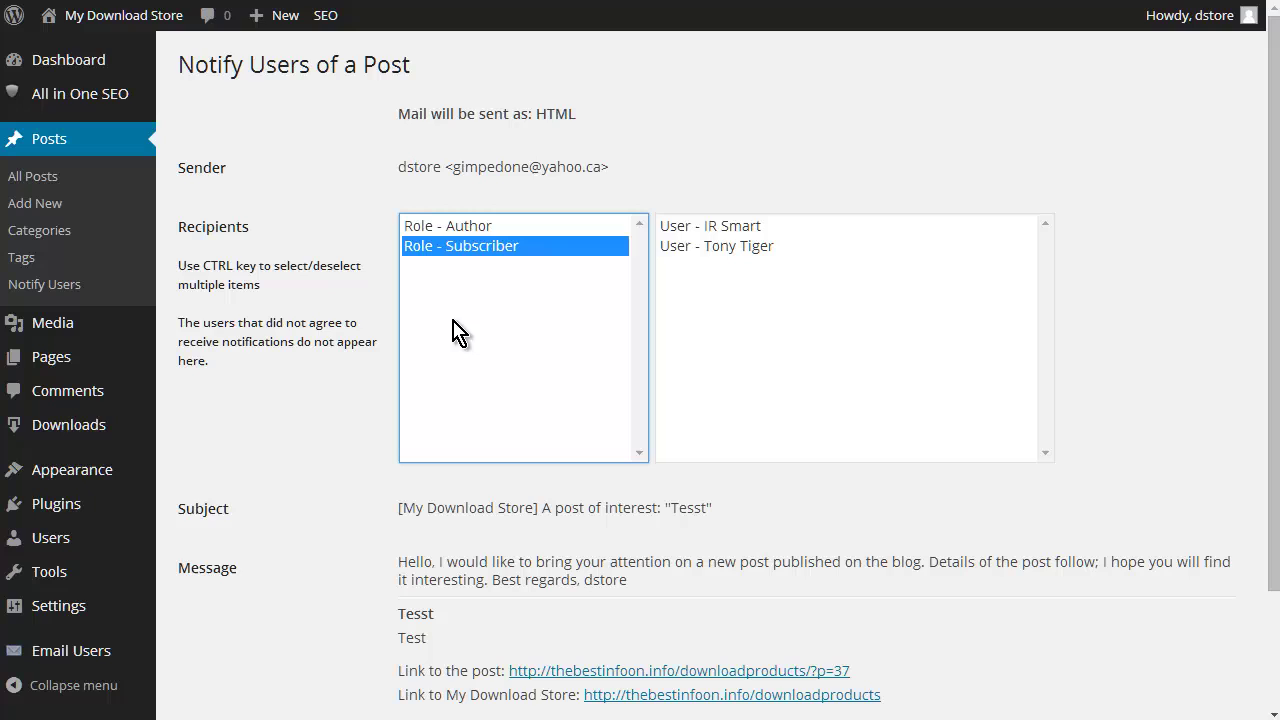
{"action": "scroll", "coordinate": [635, 405], "scroll_direction": "down", "scroll_amount": 3}
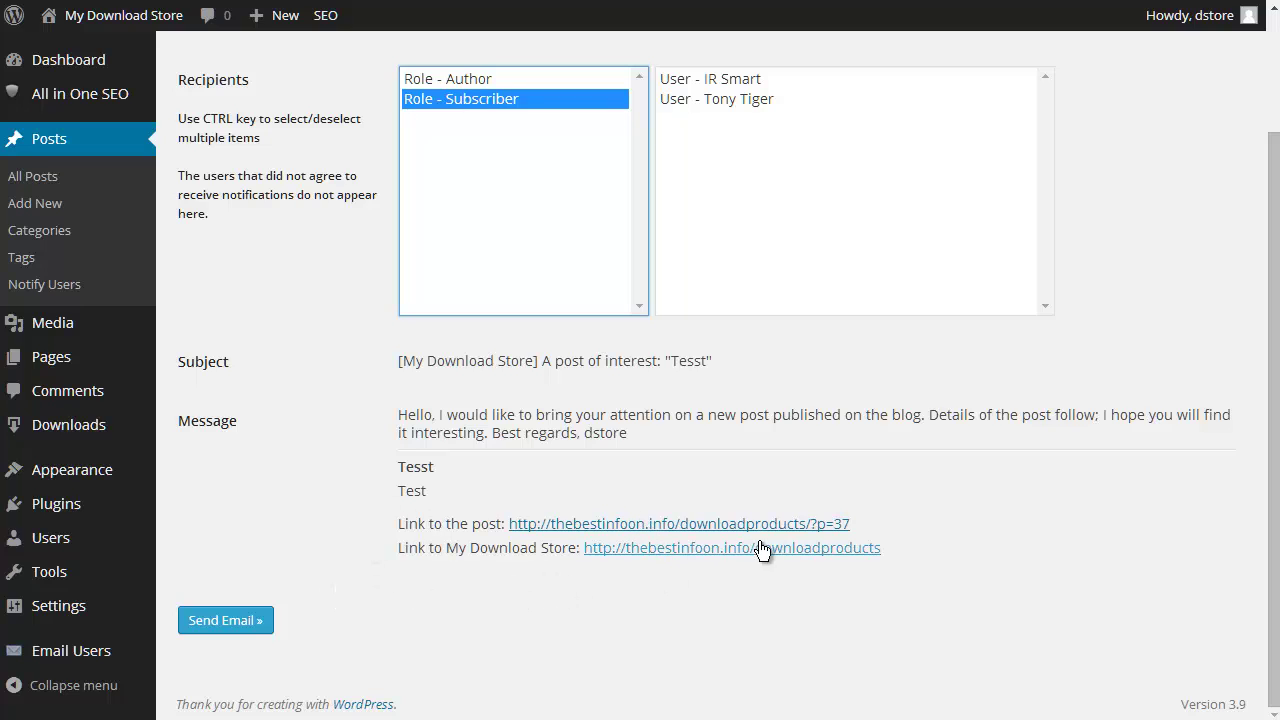
Send the 'Tesst' notification email, confirmed as sent to 1 user
{"action": "left_click", "coordinate": [243, 628]}
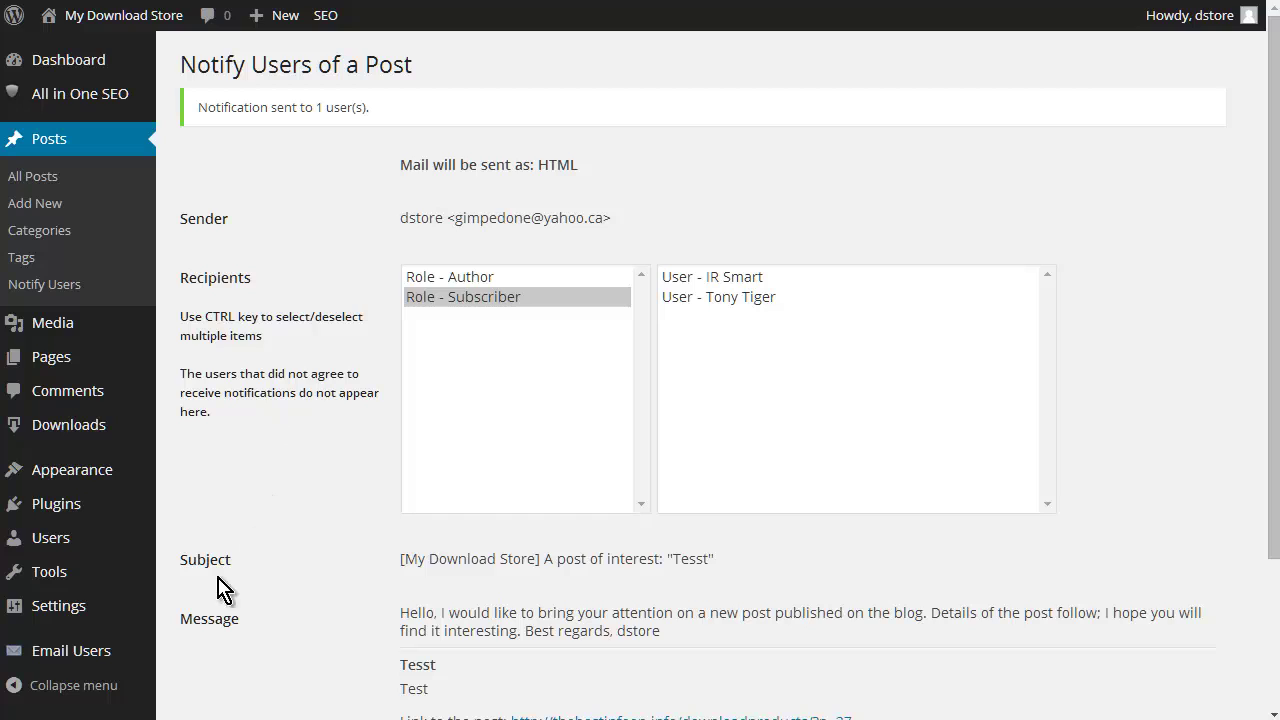
{"action": "mouse_move", "coordinate": [133, 663]}
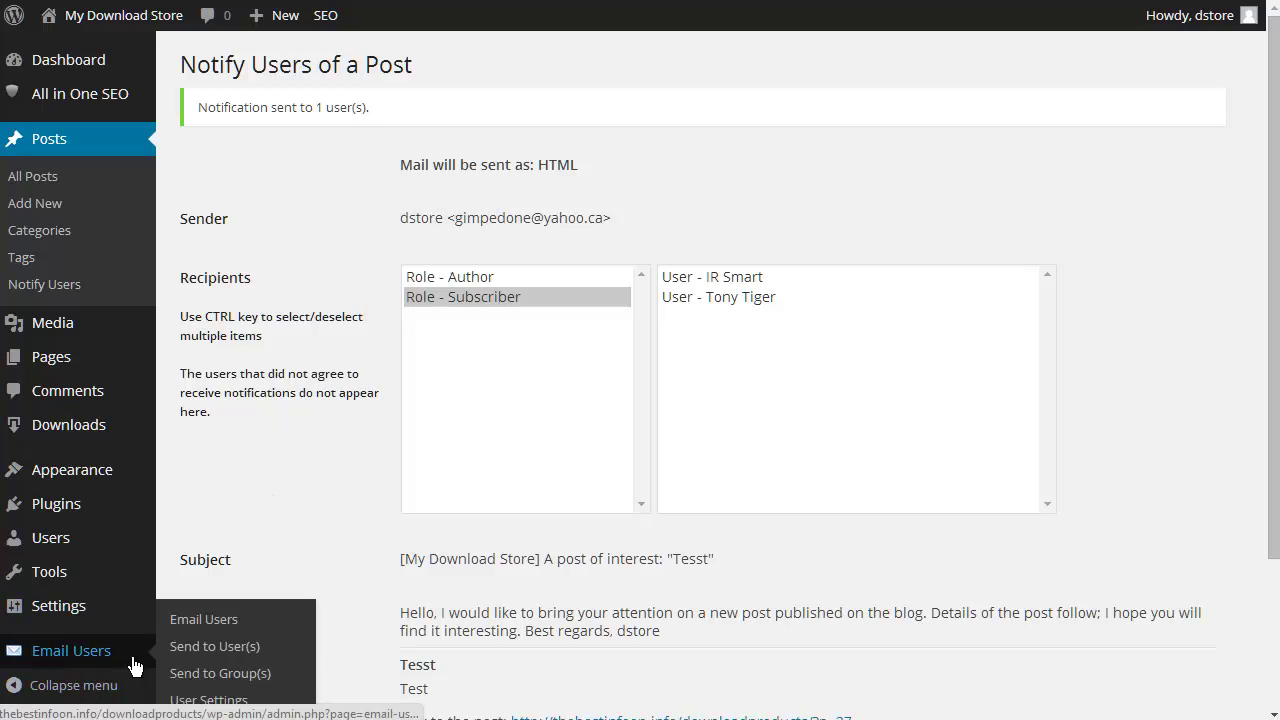